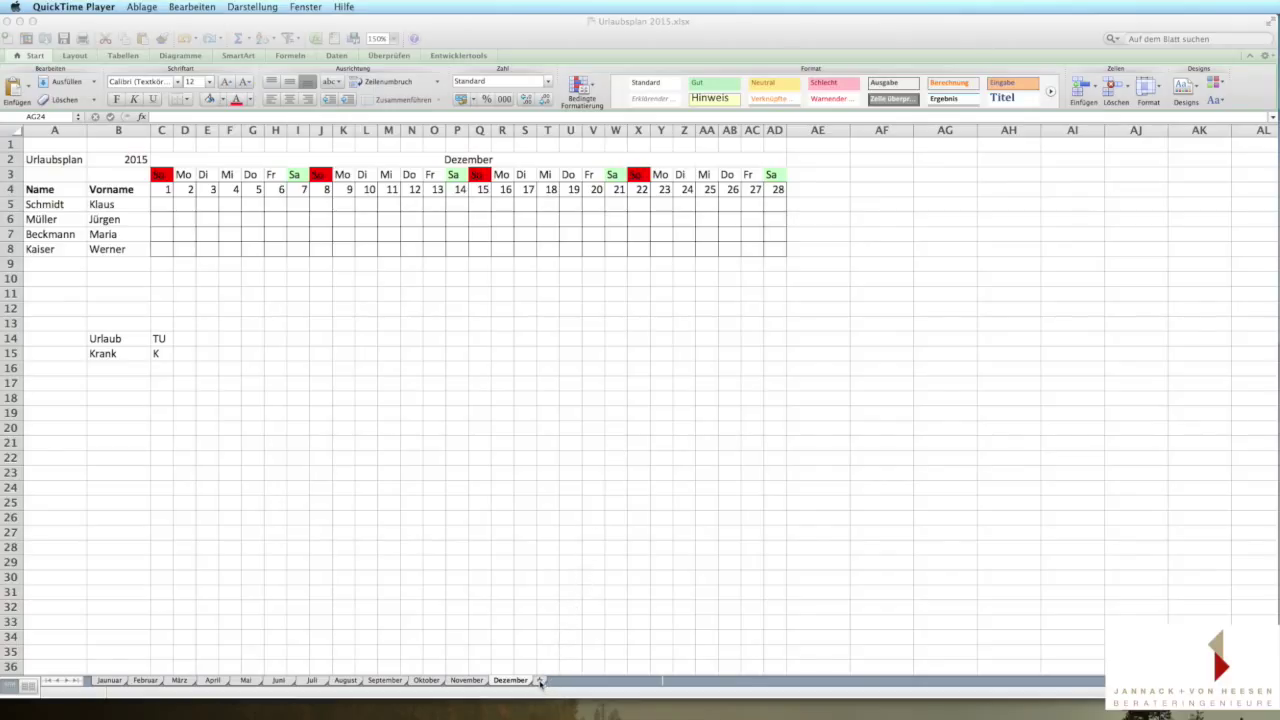
- Insert a new sheet after Dezember and rename it Urlaub
{"action": "left_click", "coordinate": [540, 684]}
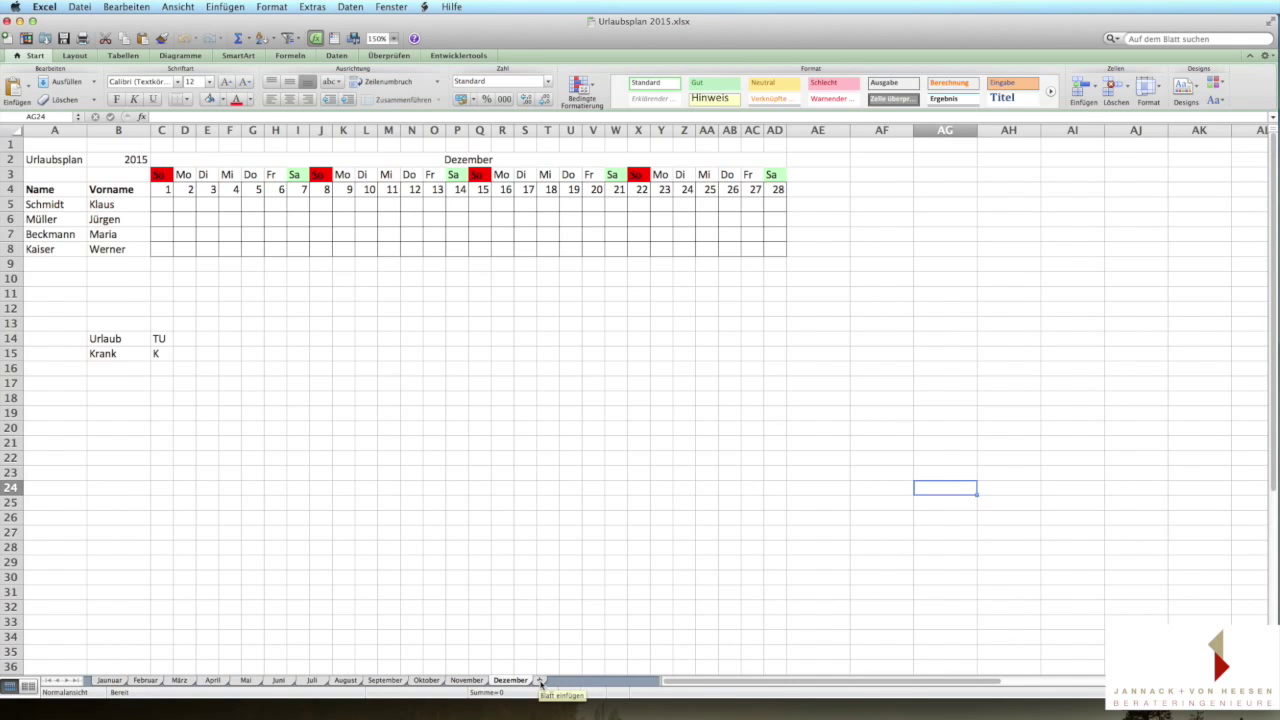
{"action": "left_click", "coordinate": [540, 684]}
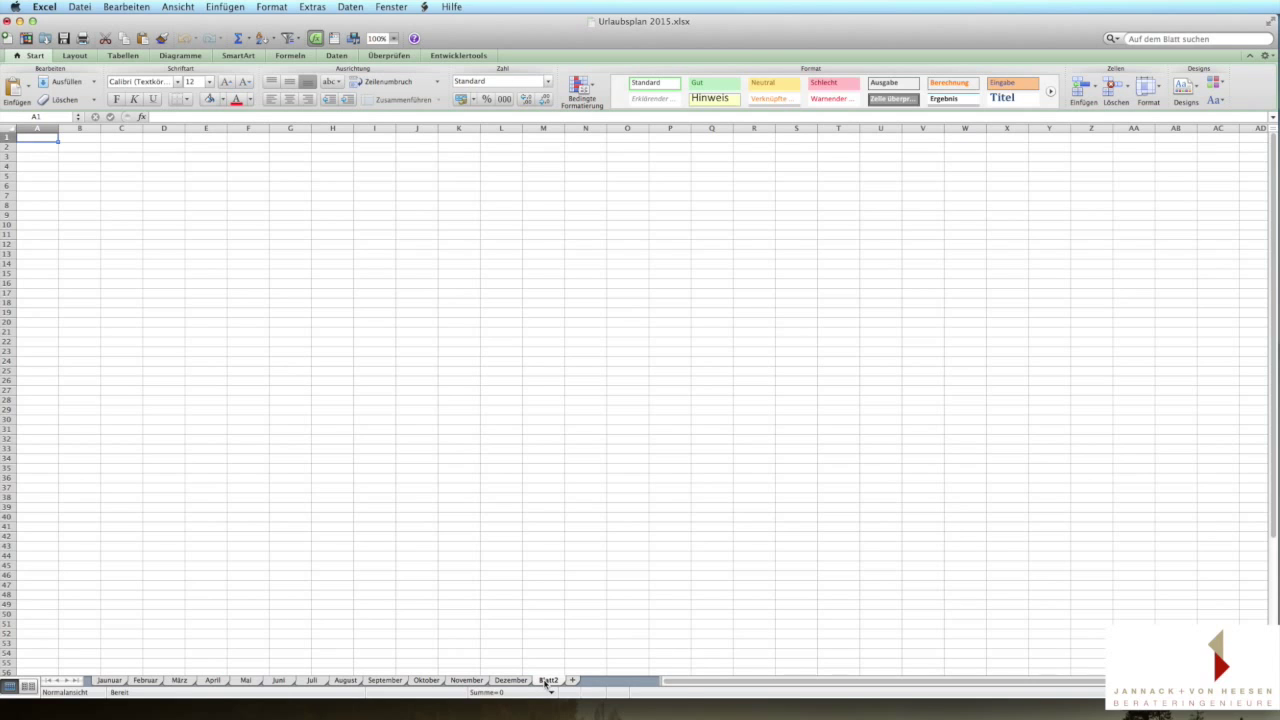
{"action": "right_click", "coordinate": [546, 683]}
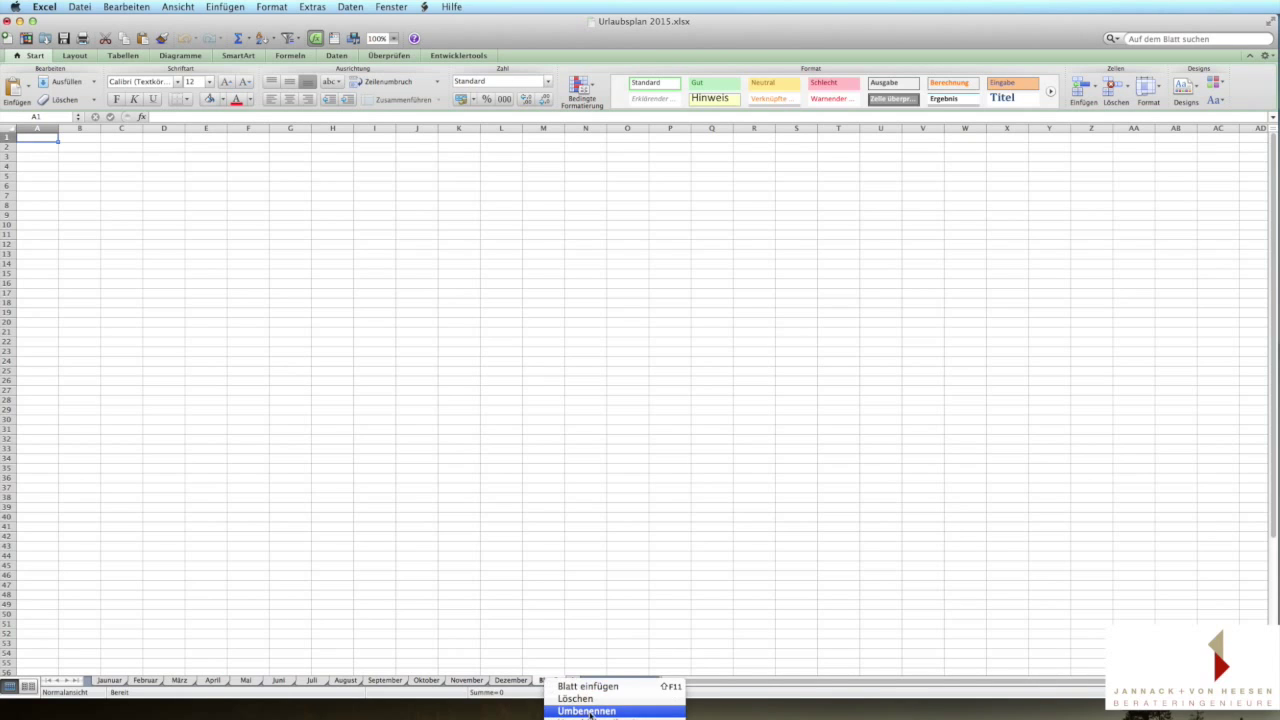
{"action": "left_click", "coordinate": [589, 711]}
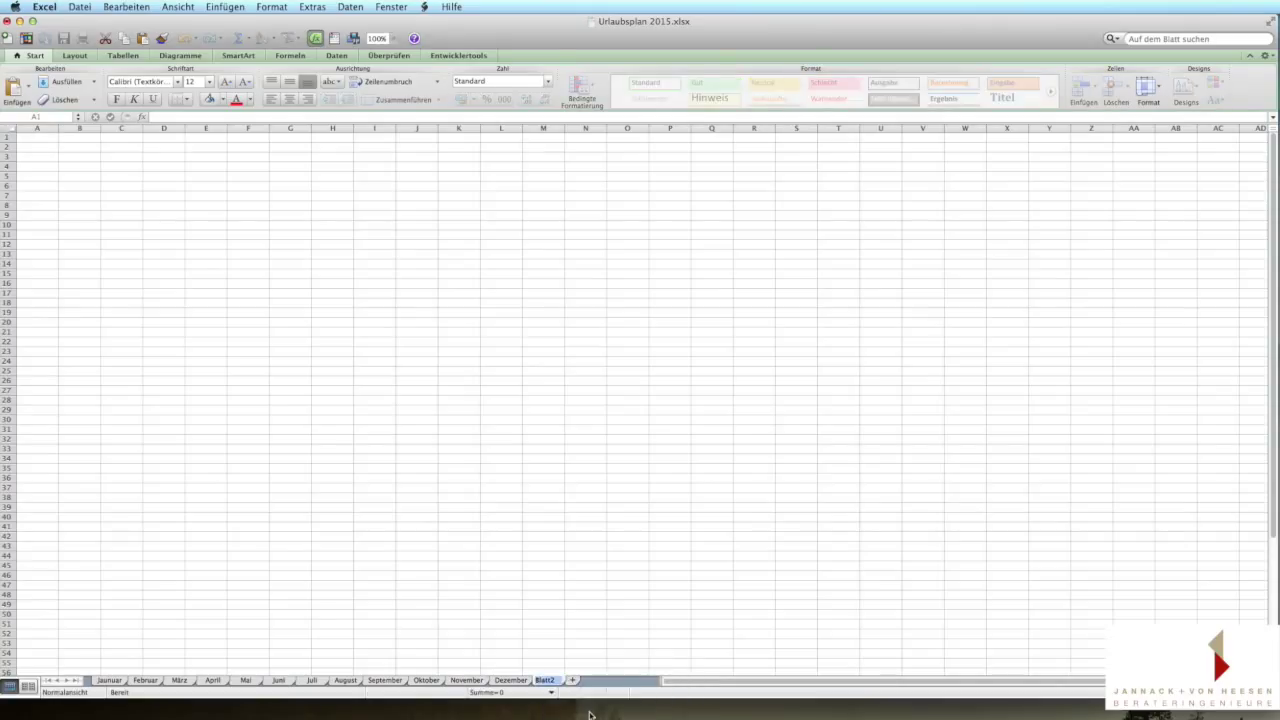
{"action": "type", "text": "Urlaub"}
{"action": "key", "text": "Return"}
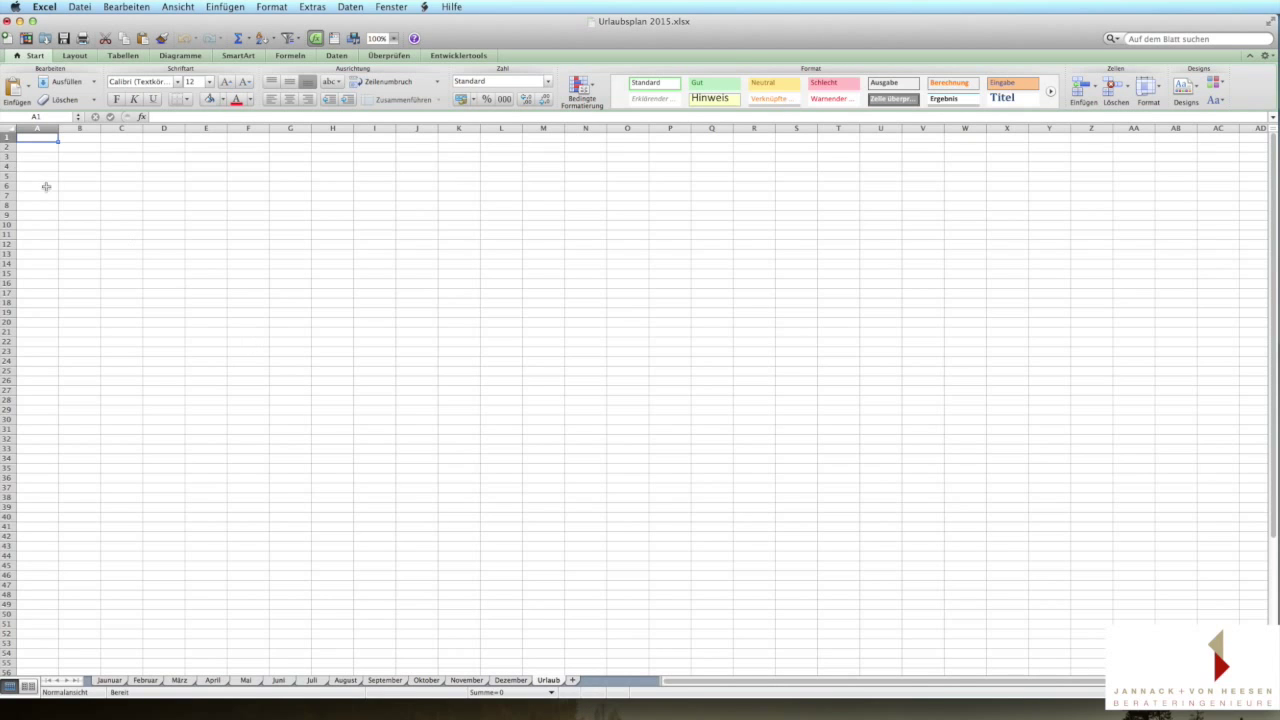
- Set the Urlaub sheet's zoom to 125%
{"action": "left_click", "coordinate": [394, 38]}
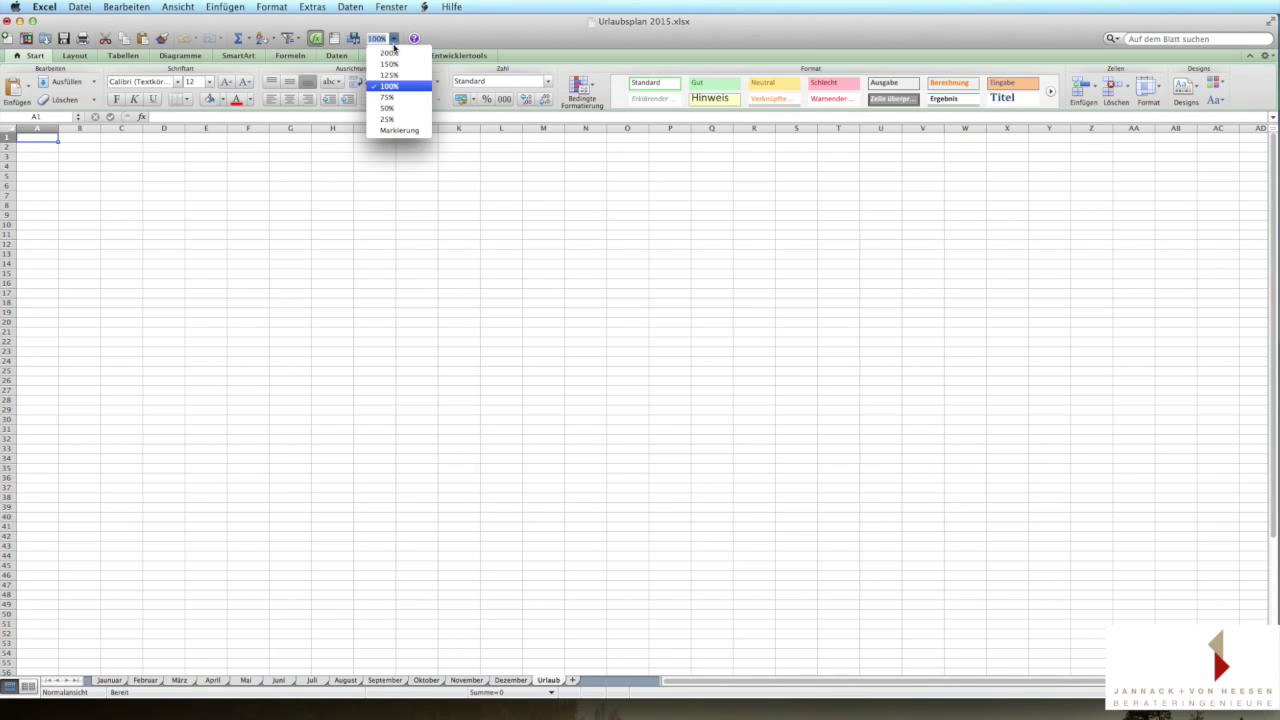
{"action": "left_click", "coordinate": [389, 75]}
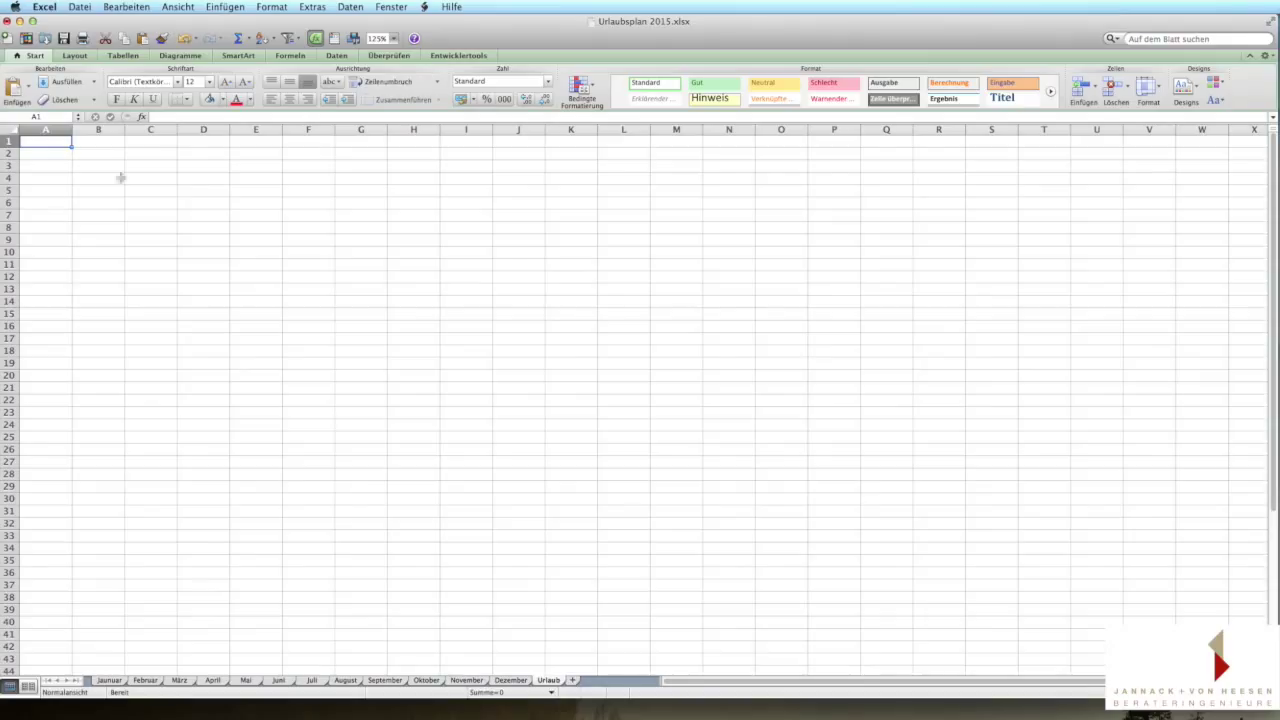
{"action": "left_click", "coordinate": [52, 212]}
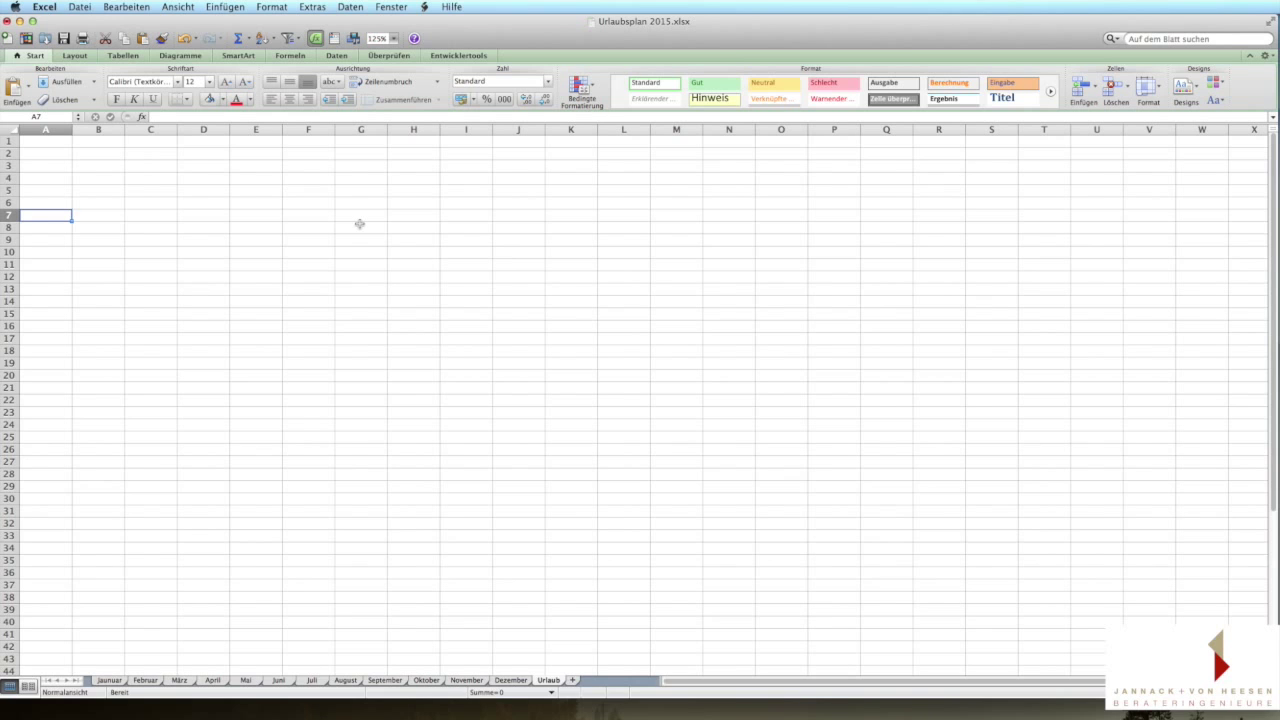
- Copy the Name and Vorname list A4:B8 from the Januar sheet
{"action": "left_click", "coordinate": [110, 682]}
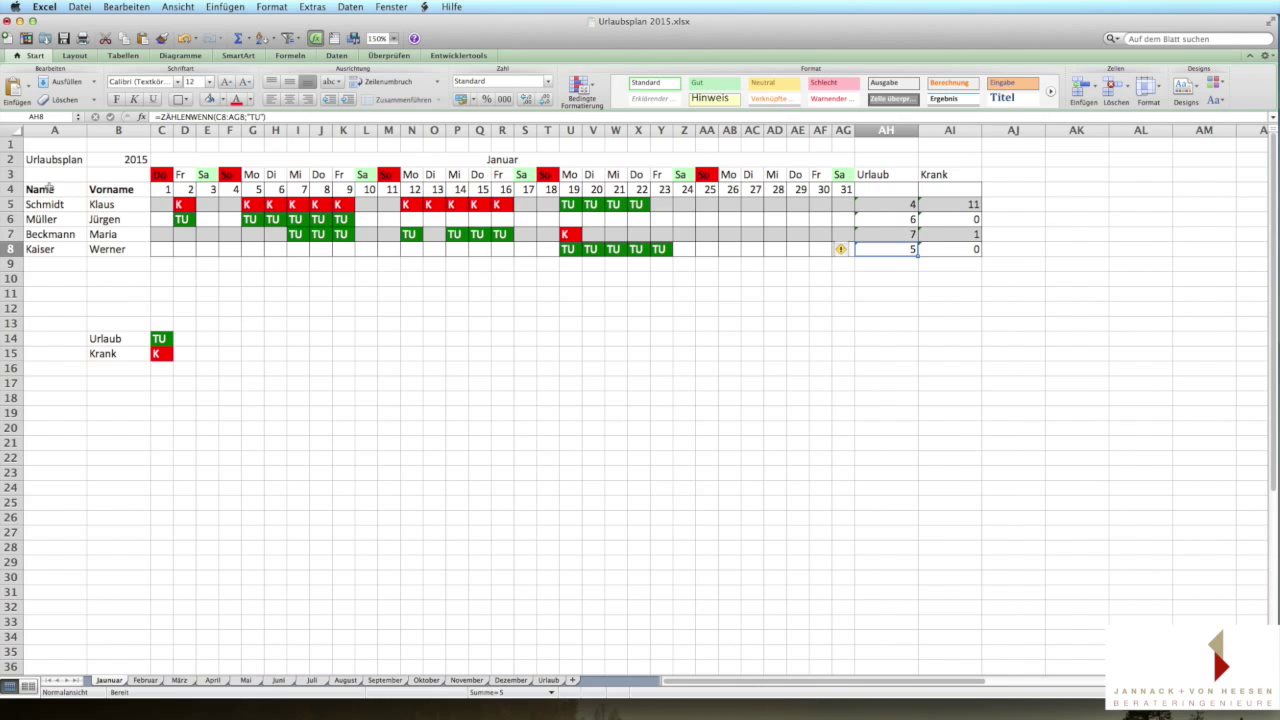
{"action": "left_click_drag", "start_coordinate": [48, 189], "coordinate": [114, 248]}
{"action": "key", "text": "ctrl+c"}
{"action": "right_click", "coordinate": [114, 222]}
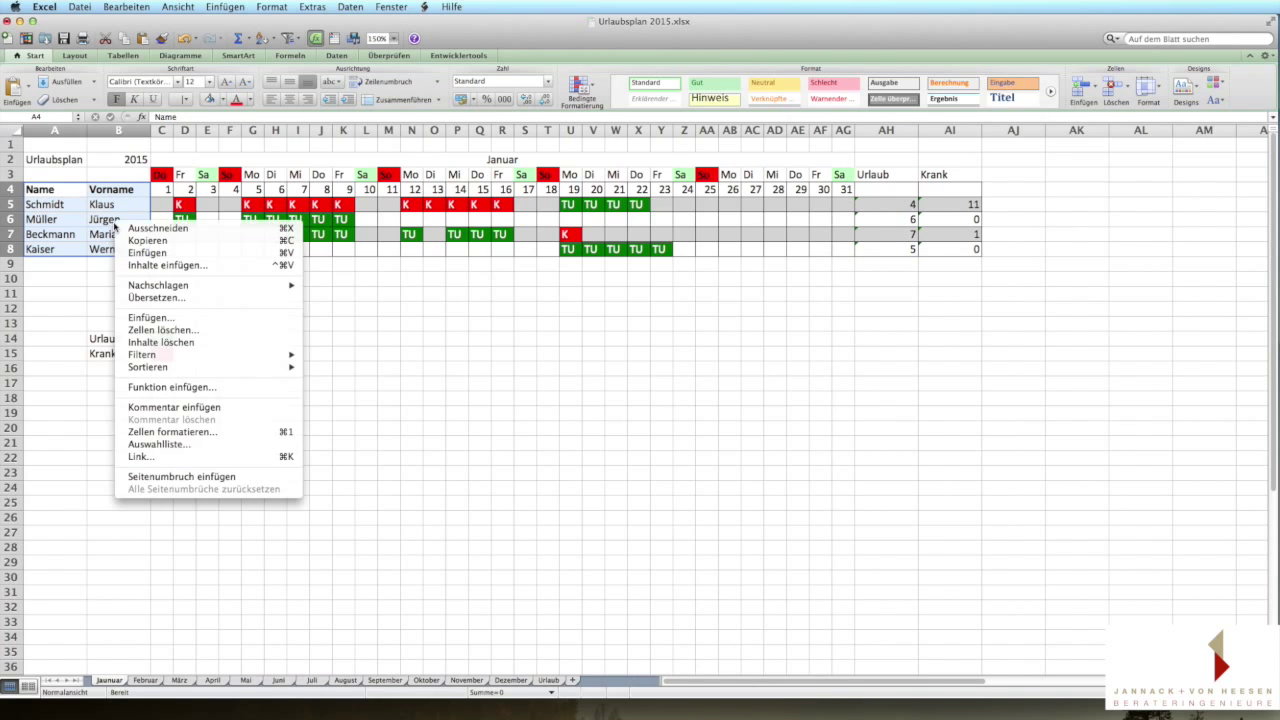
{"action": "left_click", "coordinate": [161, 241]}
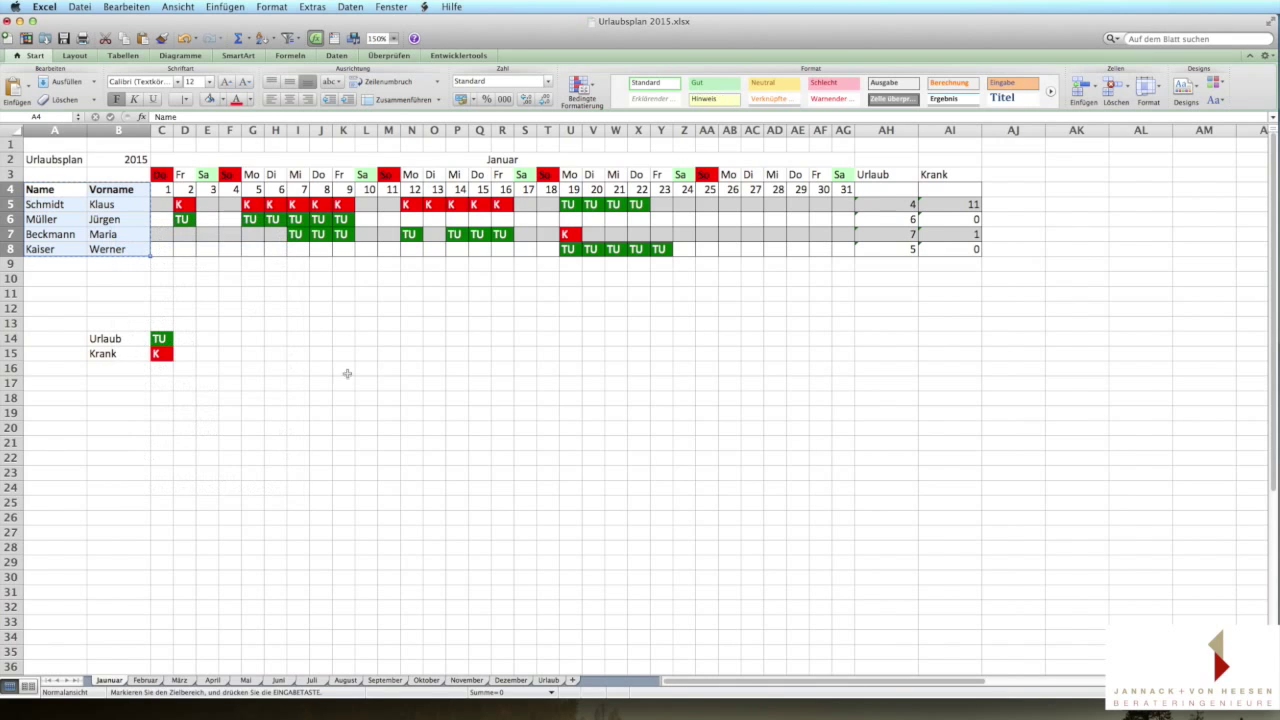
- Paste the list into A6 of the Urlaub sheet and type the heading Urlaubstage in C6
{"action": "left_click", "coordinate": [556, 681]}
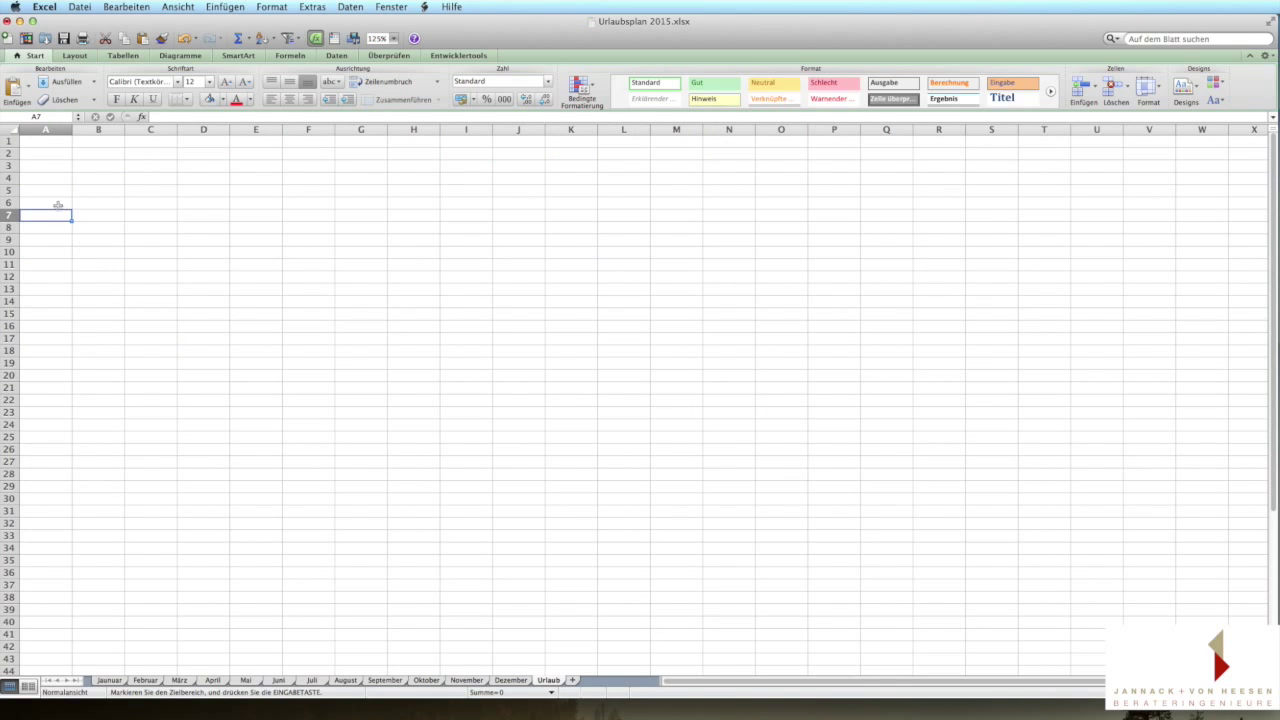
{"action": "right_click", "coordinate": [54, 204]}
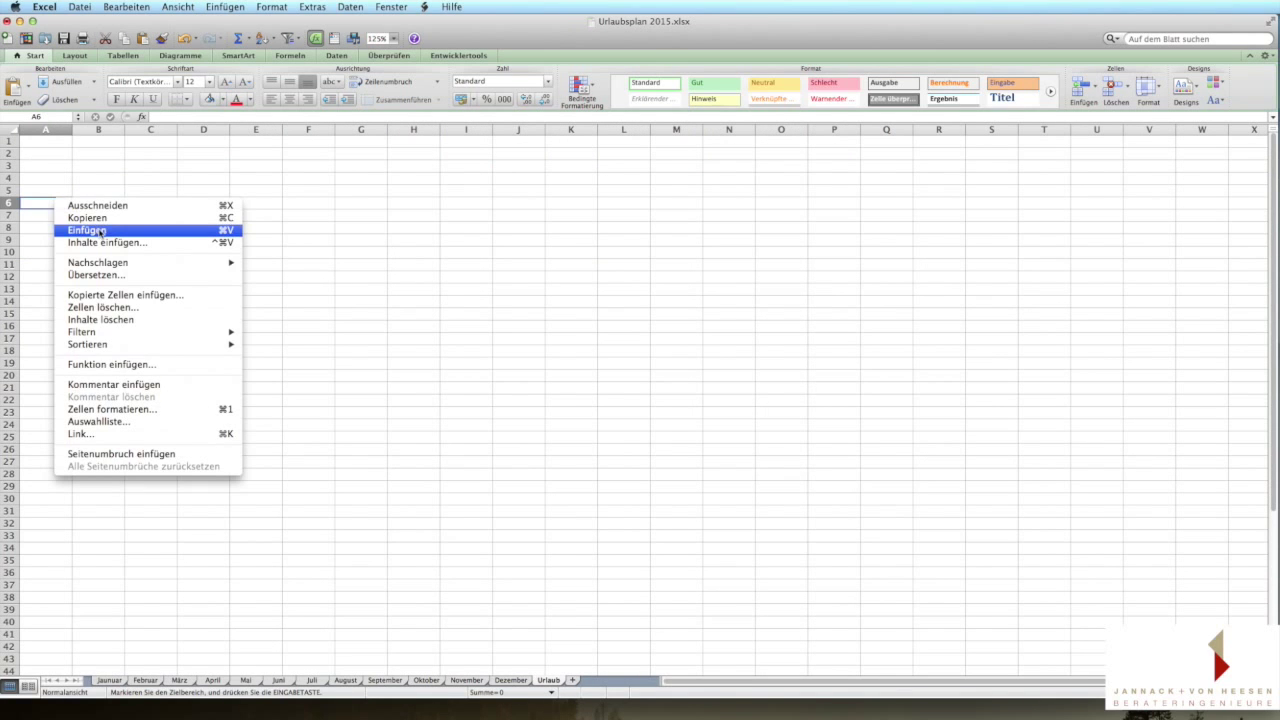
{"action": "left_click", "coordinate": [89, 230]}
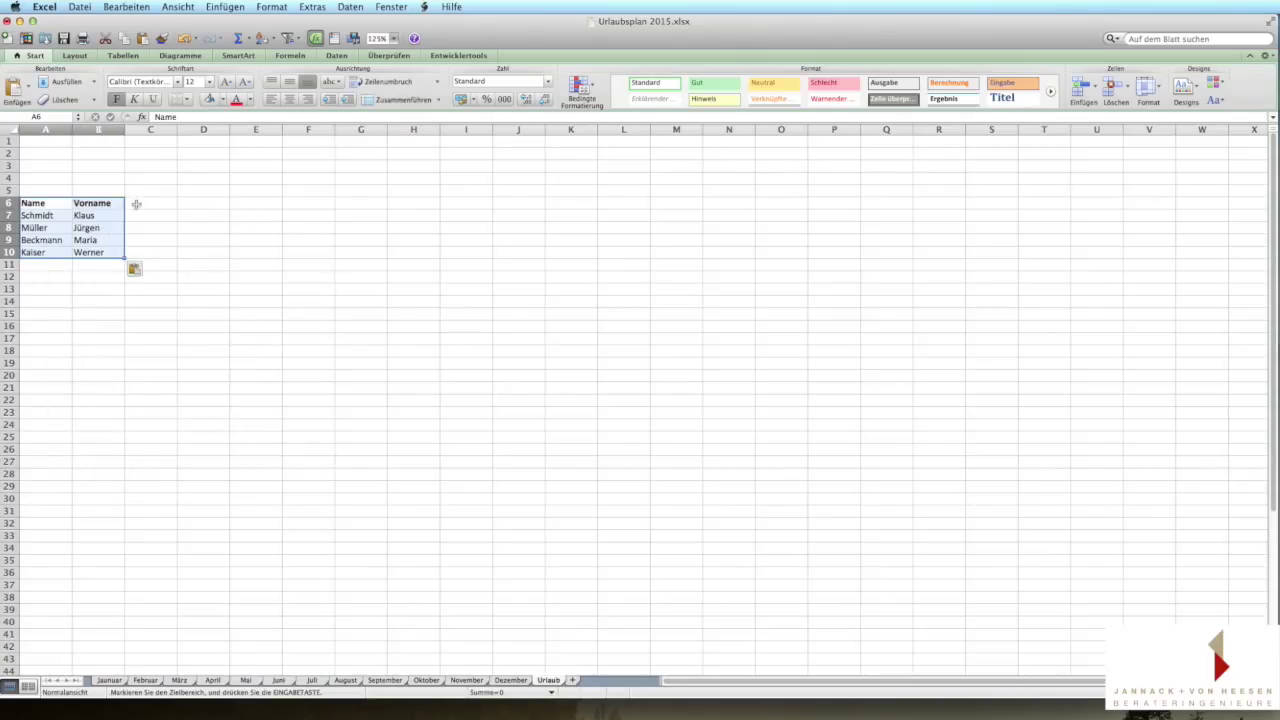
{"action": "left_click", "coordinate": [138, 203]}
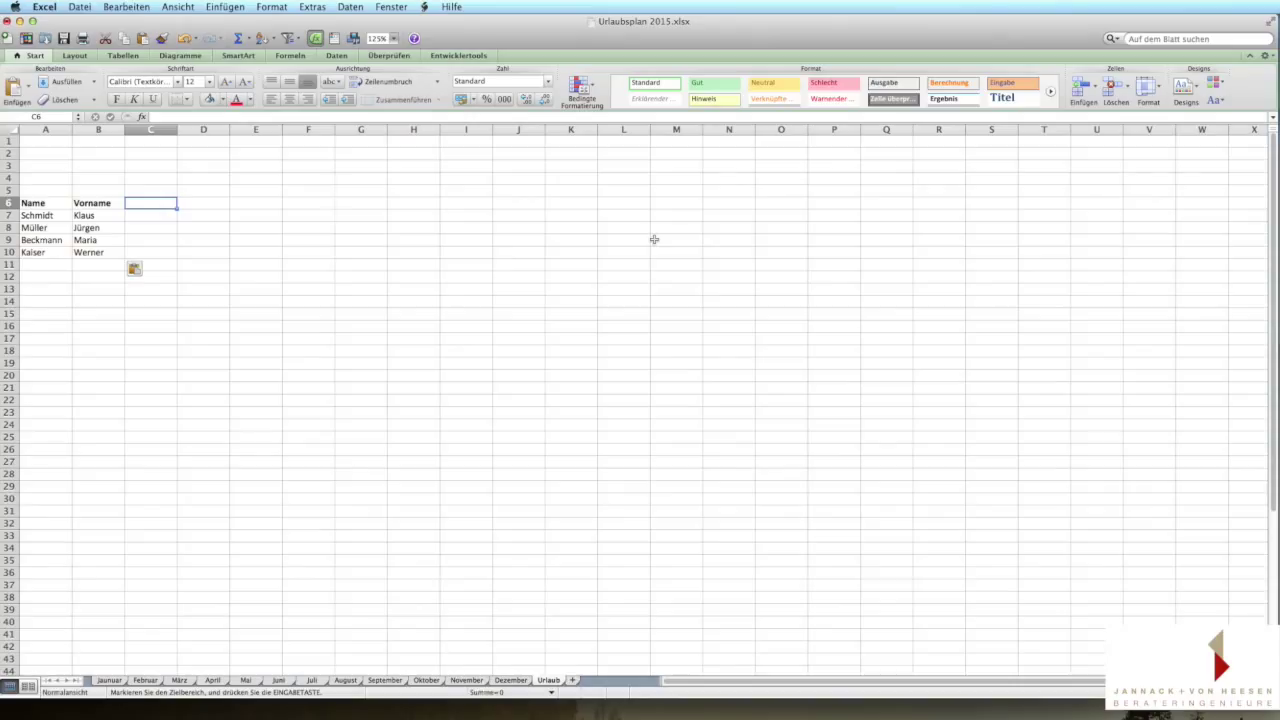
{"action": "type", "text": "U"}
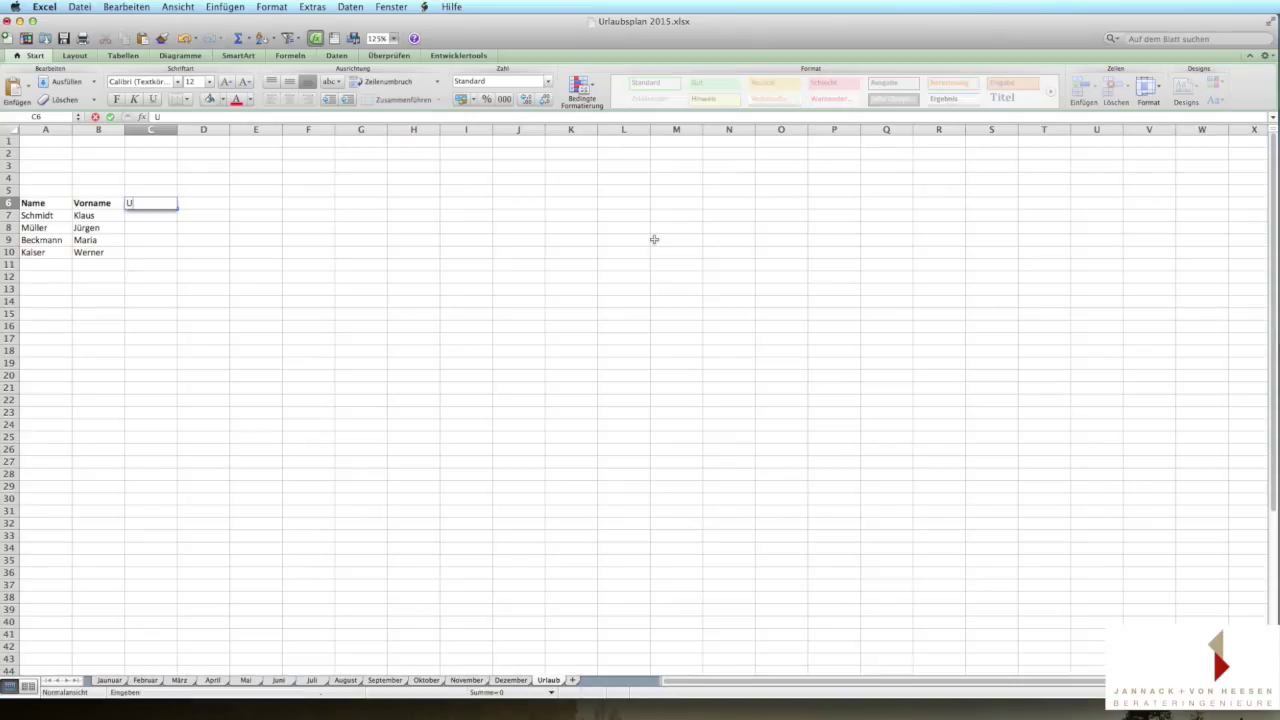
{"action": "type", "text": "rlaubstage"}
- Add Januar in D6 and fill the month names across to Dezember
{"action": "key", "text": "Tab"}
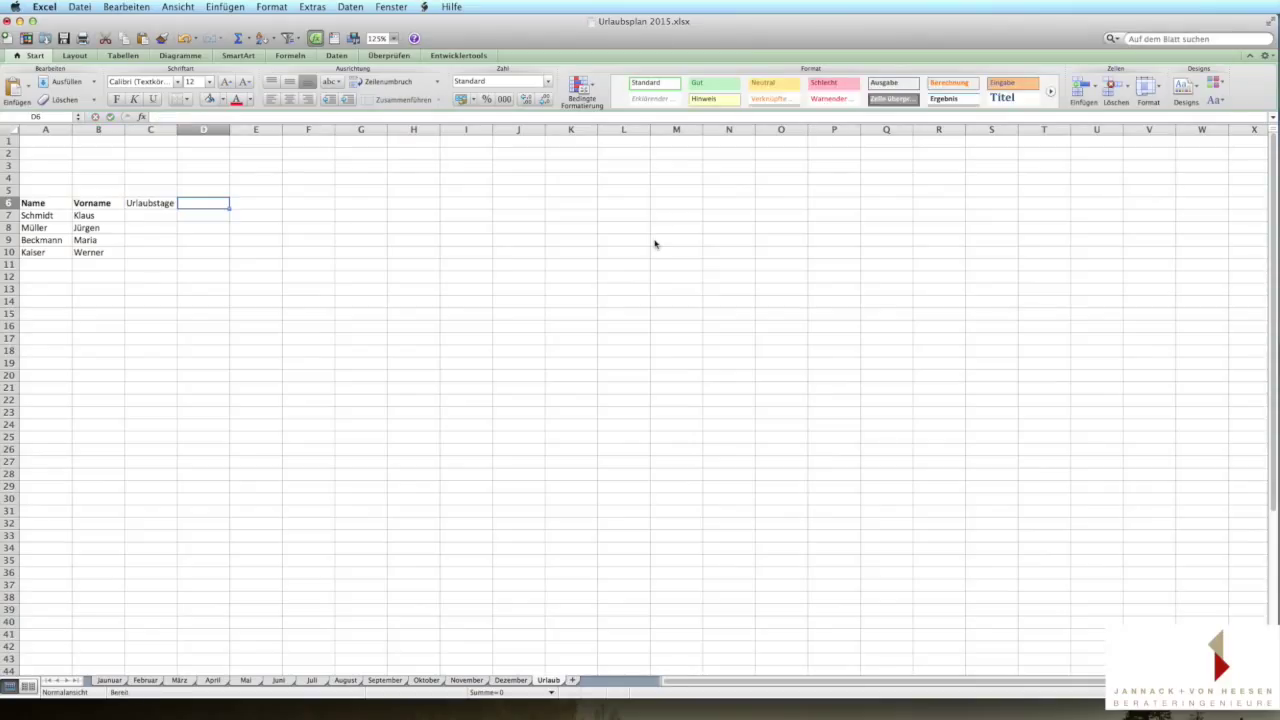
{"action": "type", "text": "J"}
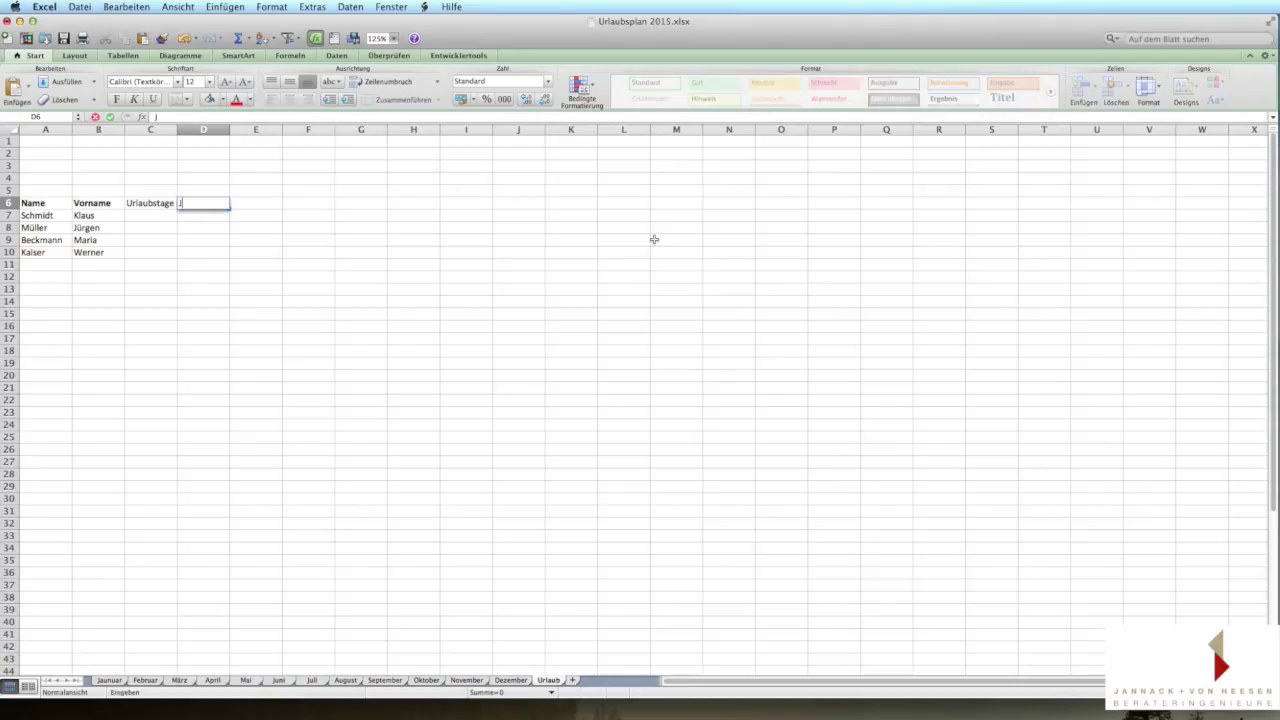
{"action": "type", "text": "anuar"}
{"action": "key", "text": "Return"}
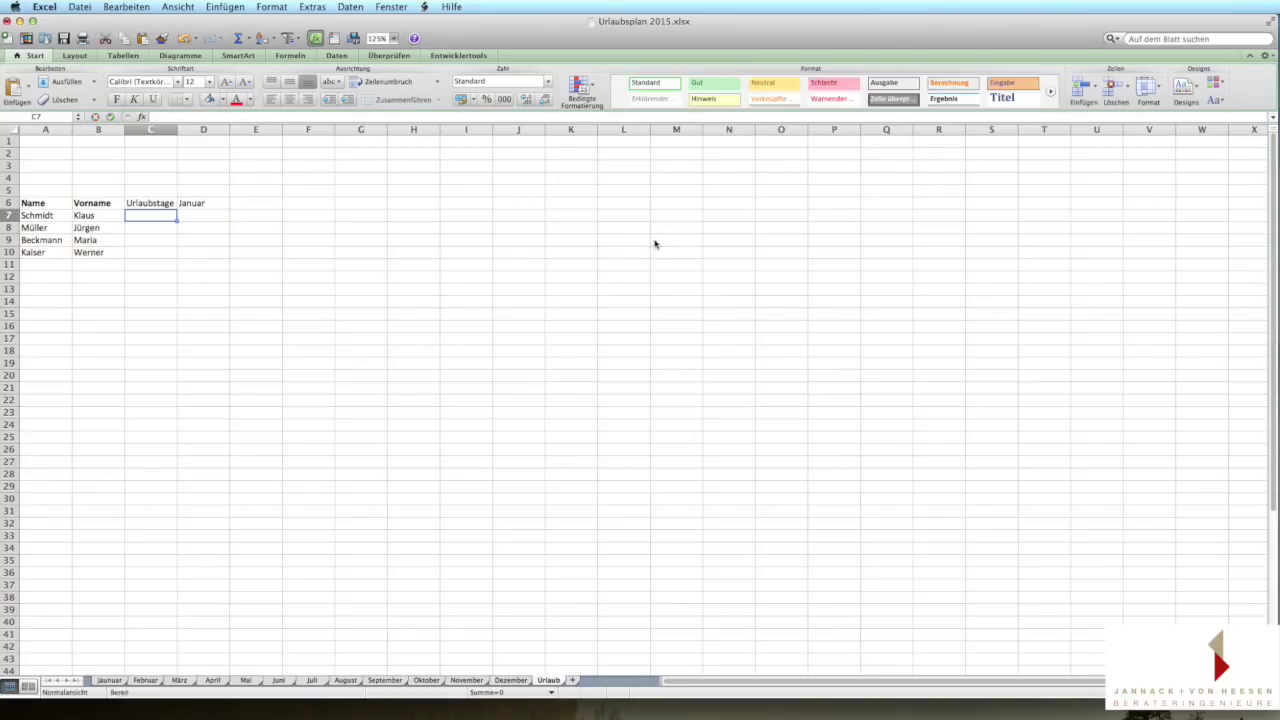
{"action": "left_click", "coordinate": [224, 202]}
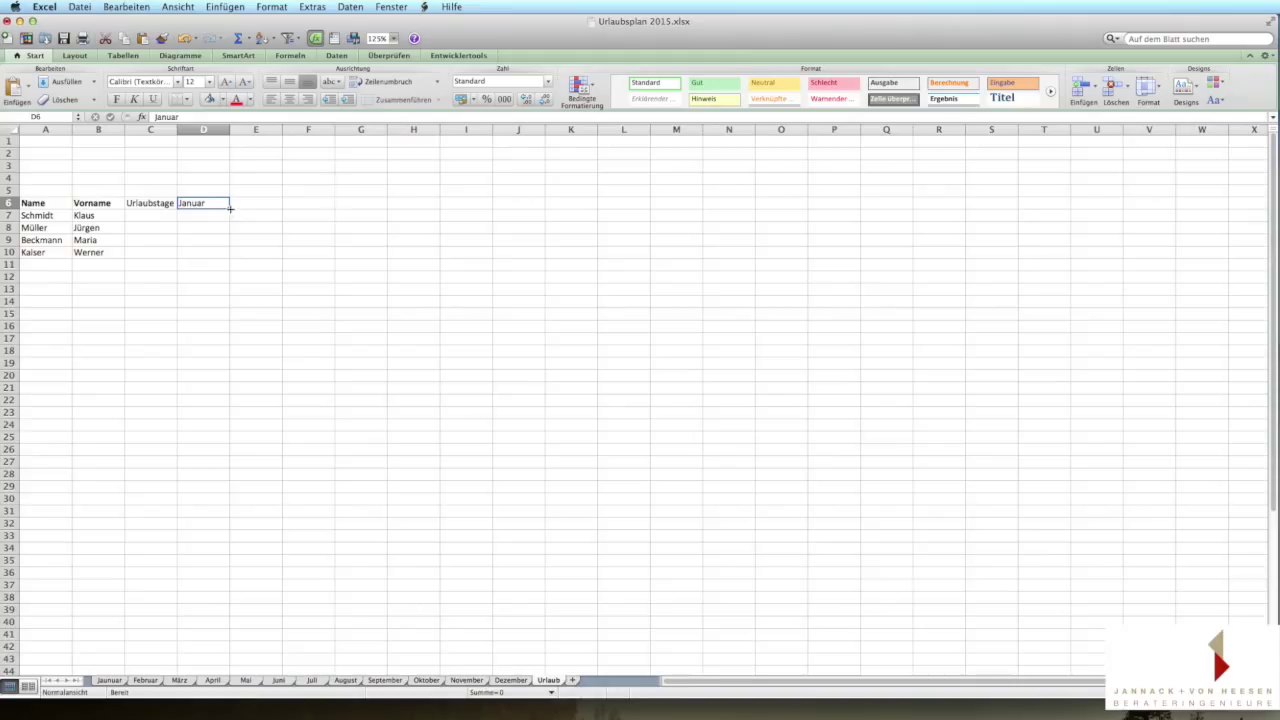
{"action": "left_click_drag", "start_coordinate": [230, 207], "coordinate": [825, 201]}
- Enter the headings genommen in P6 and offen in Q6
{"action": "left_click", "coordinate": [828, 203]}
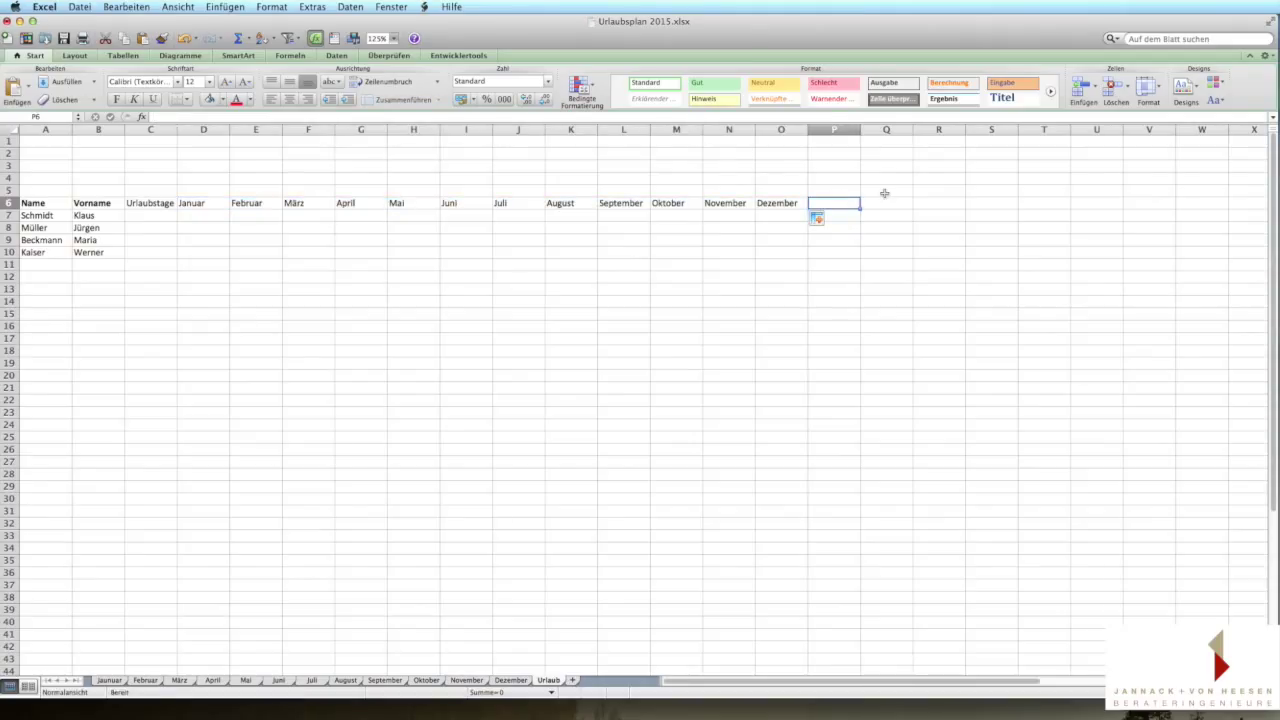
{"action": "type", "text": "genommen"}
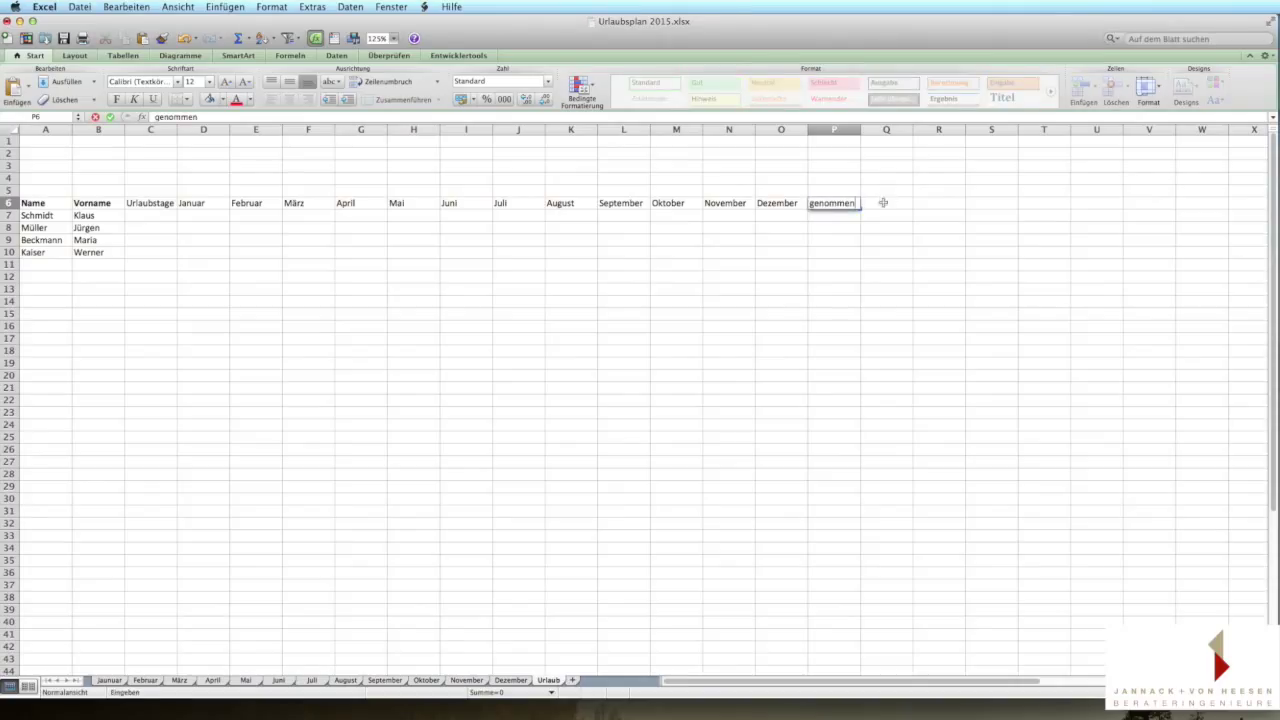
{"action": "left_click", "coordinate": [884, 205]}
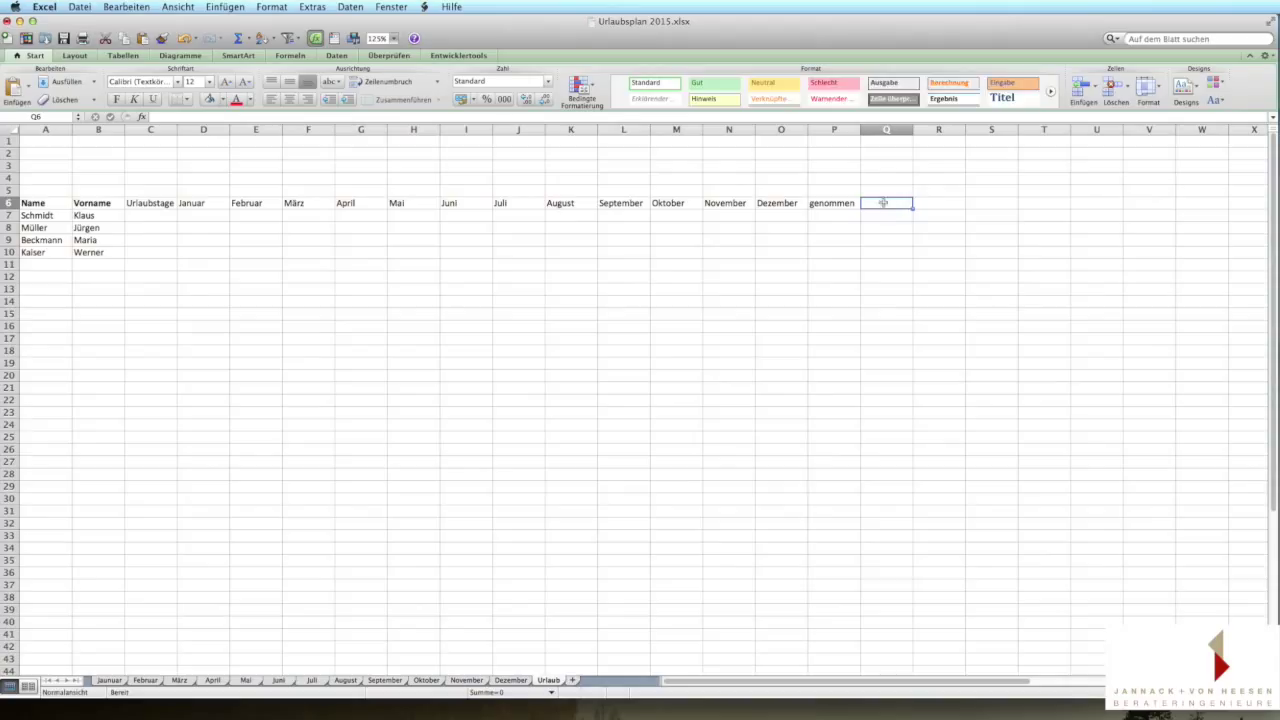
{"action": "type", "text": "0"}
{"action": "key", "text": "BackSpace"}
{"action": "type", "text": "offen"}
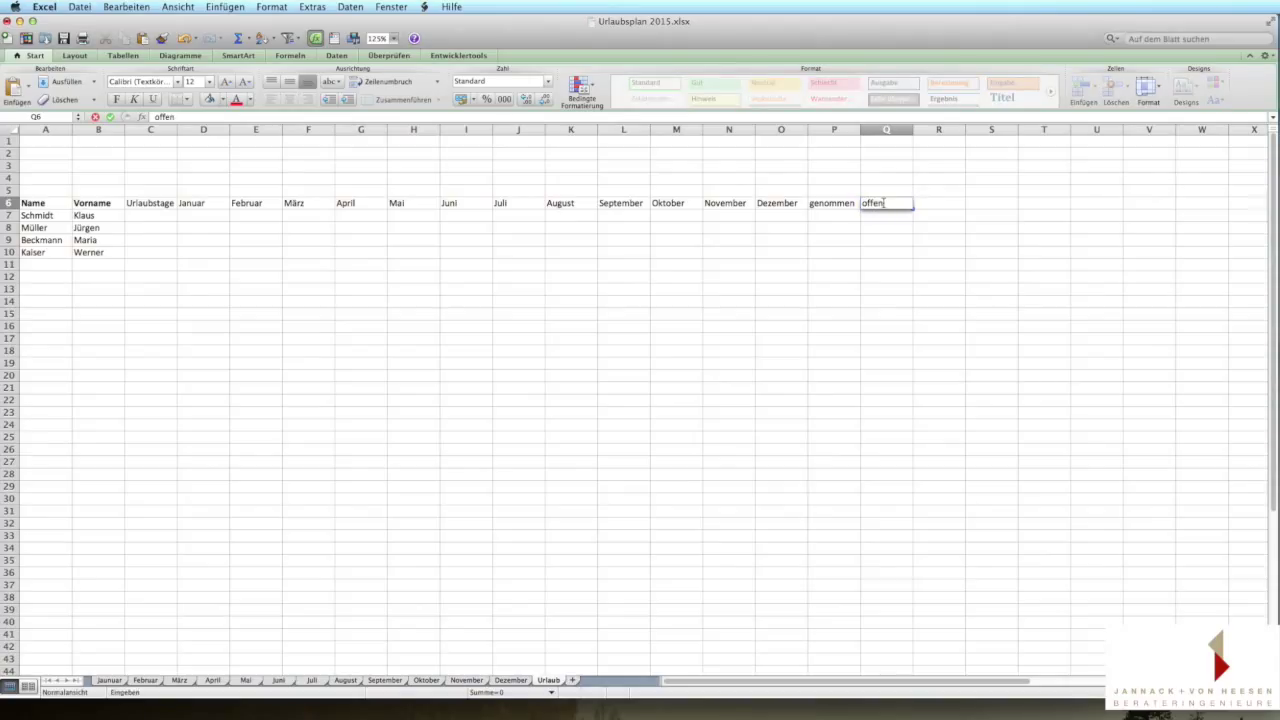
{"action": "left_click", "coordinate": [541, 320]}
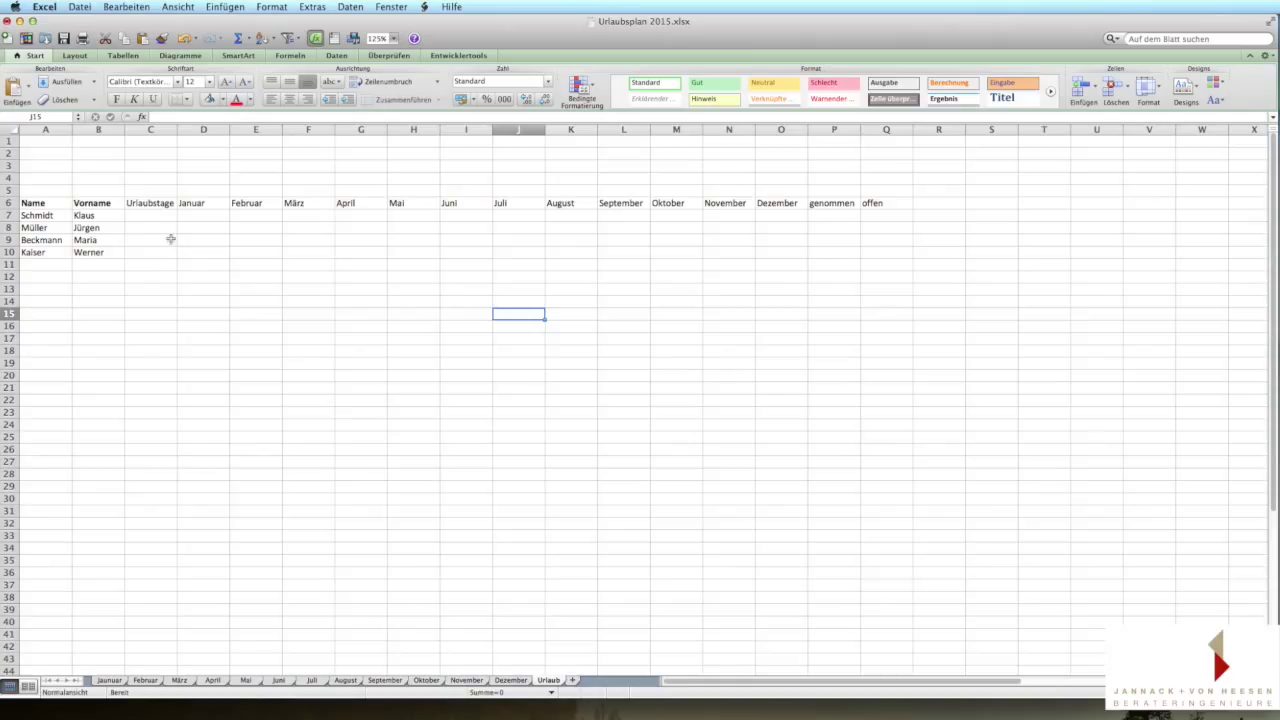
- Apply Alle Rahmenlinien borders to C7:Q10 and save the workbook
{"action": "left_click_drag", "start_coordinate": [151, 218], "coordinate": [872, 247]}
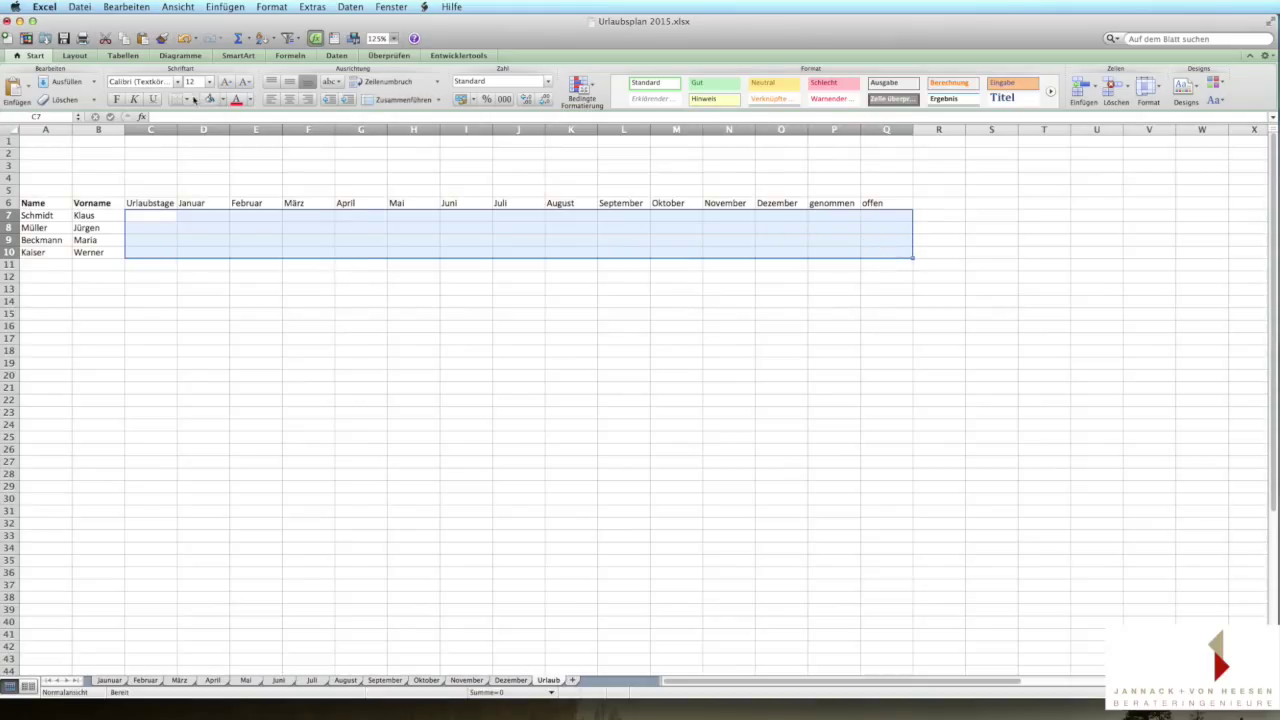
{"action": "left_click", "coordinate": [187, 99]}
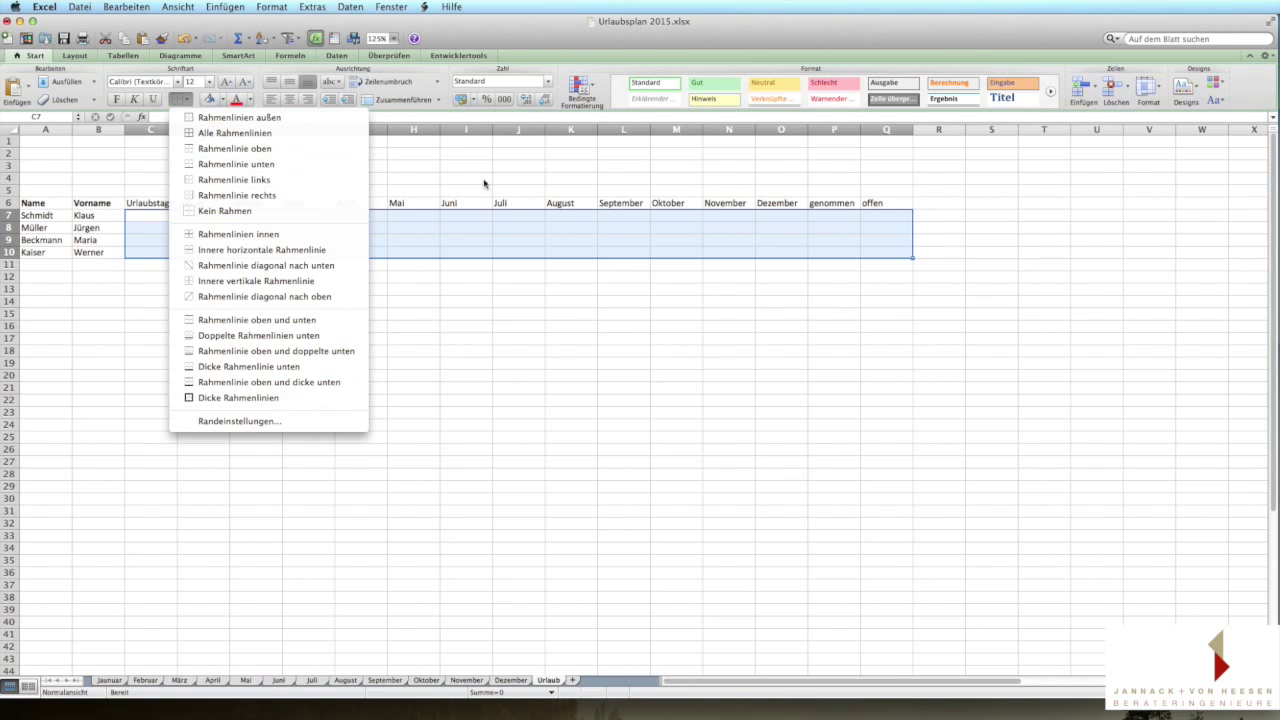
{"action": "left_click", "coordinate": [386, 152]}
{"action": "left_click", "coordinate": [186, 99]}
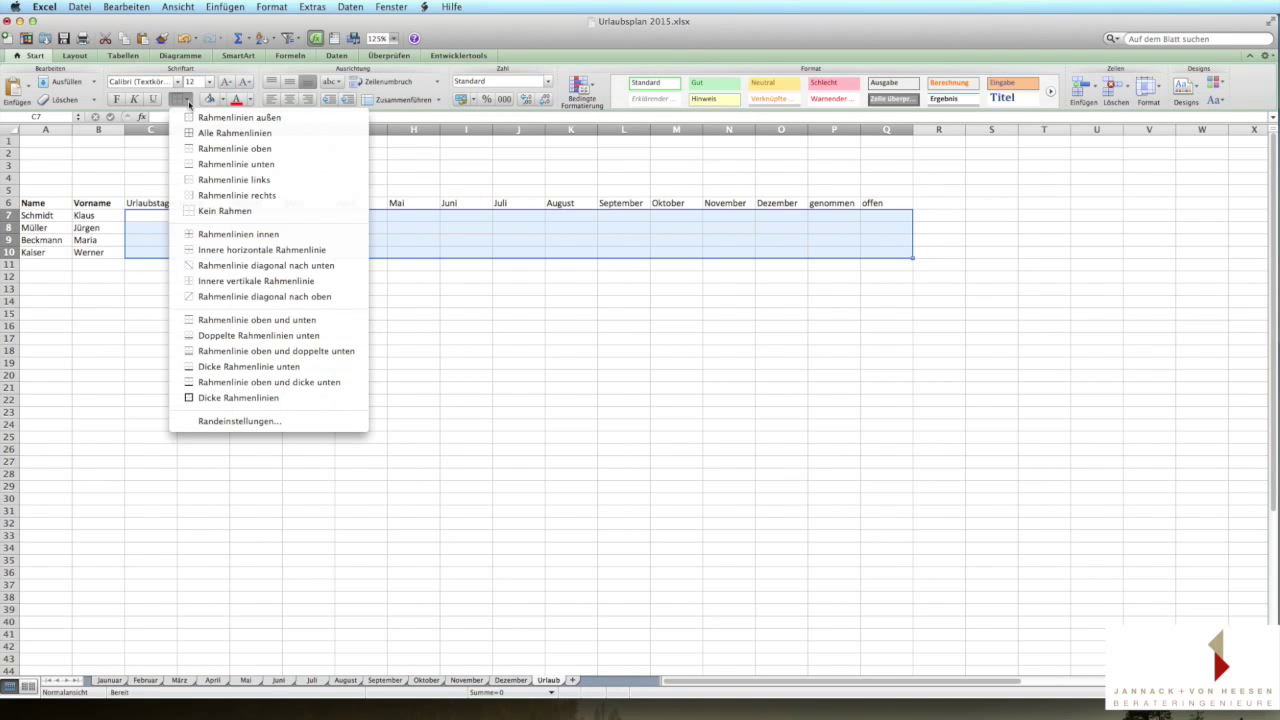
{"action": "left_click", "coordinate": [232, 135]}
{"action": "left_click", "coordinate": [325, 299]}
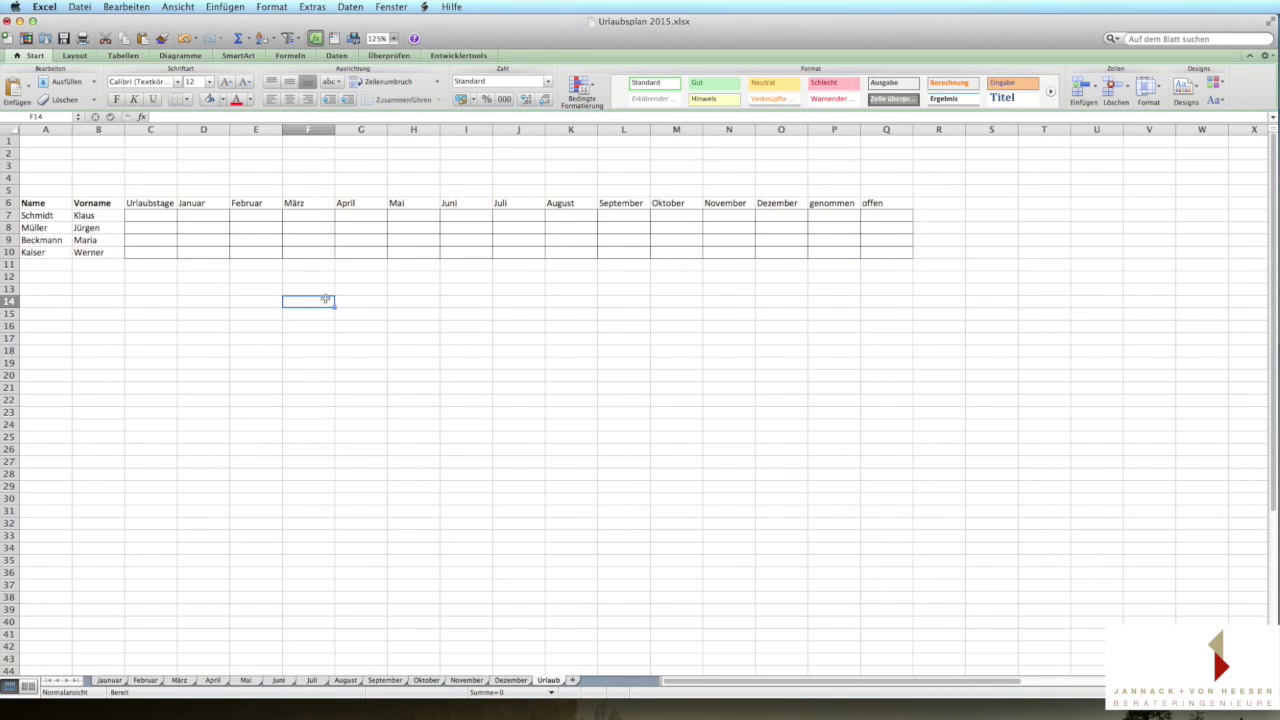
{"action": "left_click", "coordinate": [63, 38]}
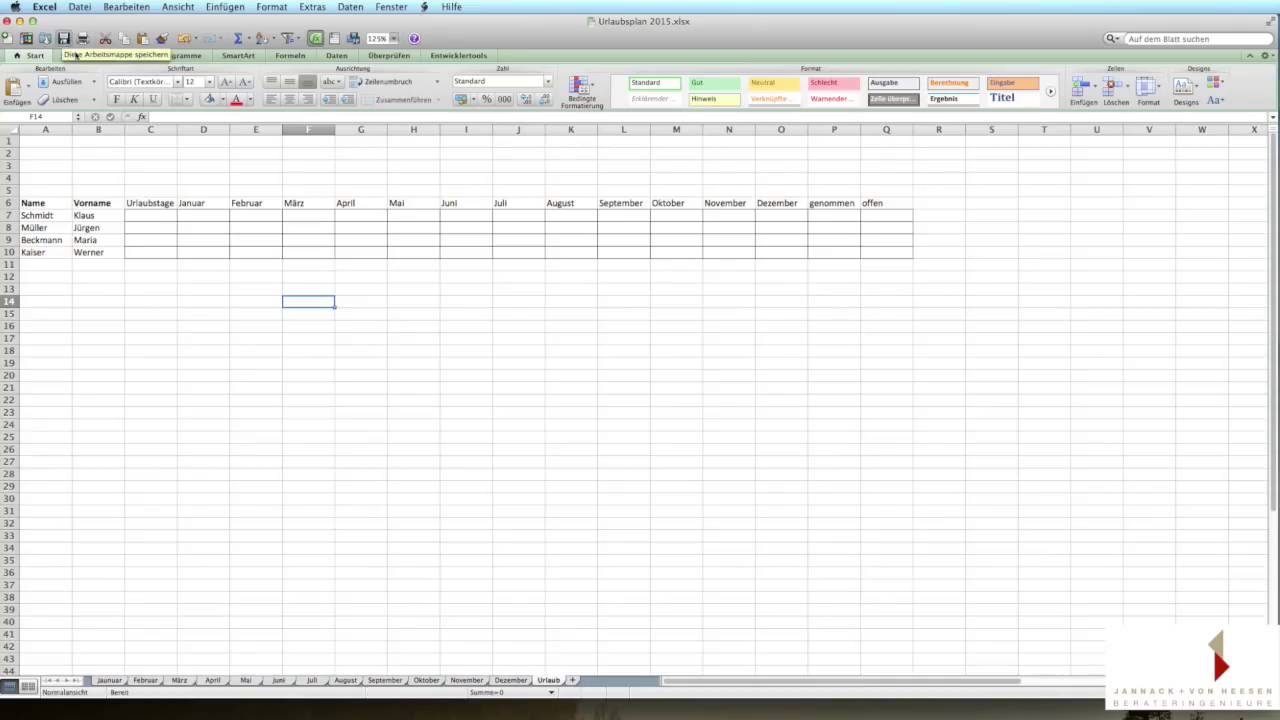
- Enter entitlements 30, 30, 24 and 24 in C7:C10
{"action": "left_click", "coordinate": [158, 216]}
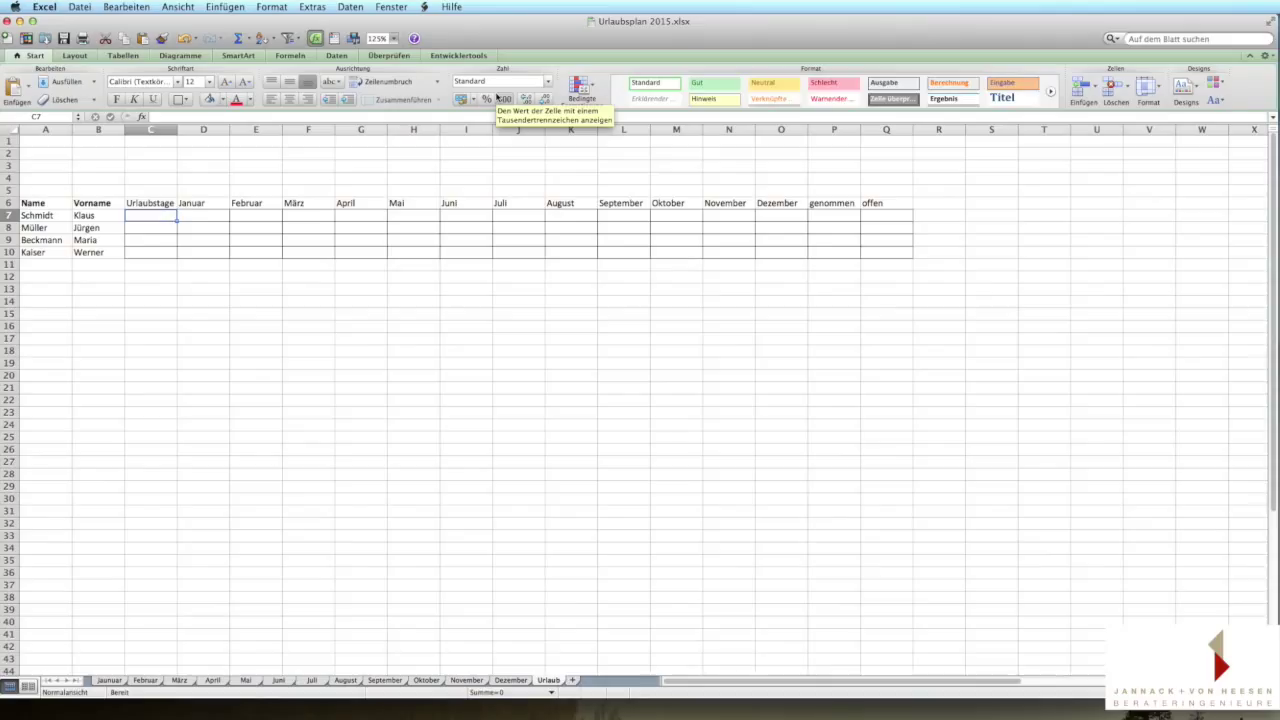
{"action": "type", "text": "30"}
{"action": "key", "text": "Return"}
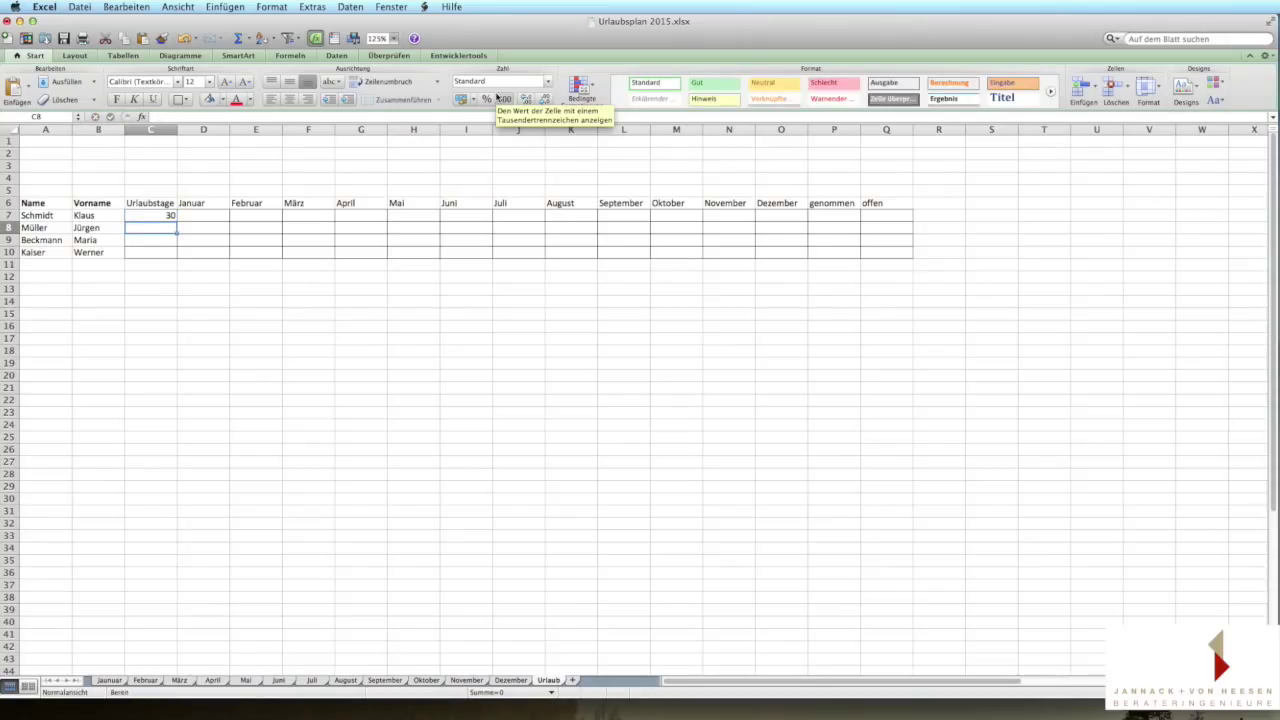
{"action": "type", "text": "30"}
{"action": "key", "text": "Return"}
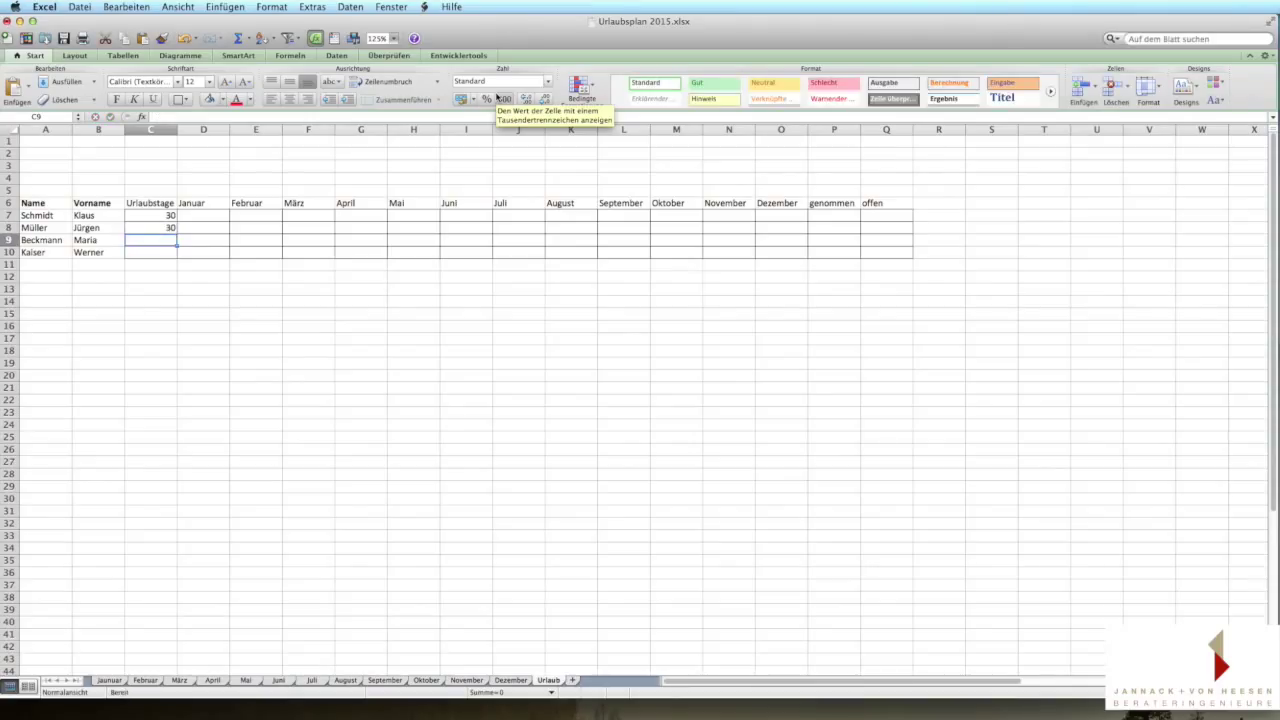
{"action": "type", "text": "24"}
{"action": "key", "text": "Return"}
{"action": "type", "text": "24"}
{"action": "key", "text": "Return"}
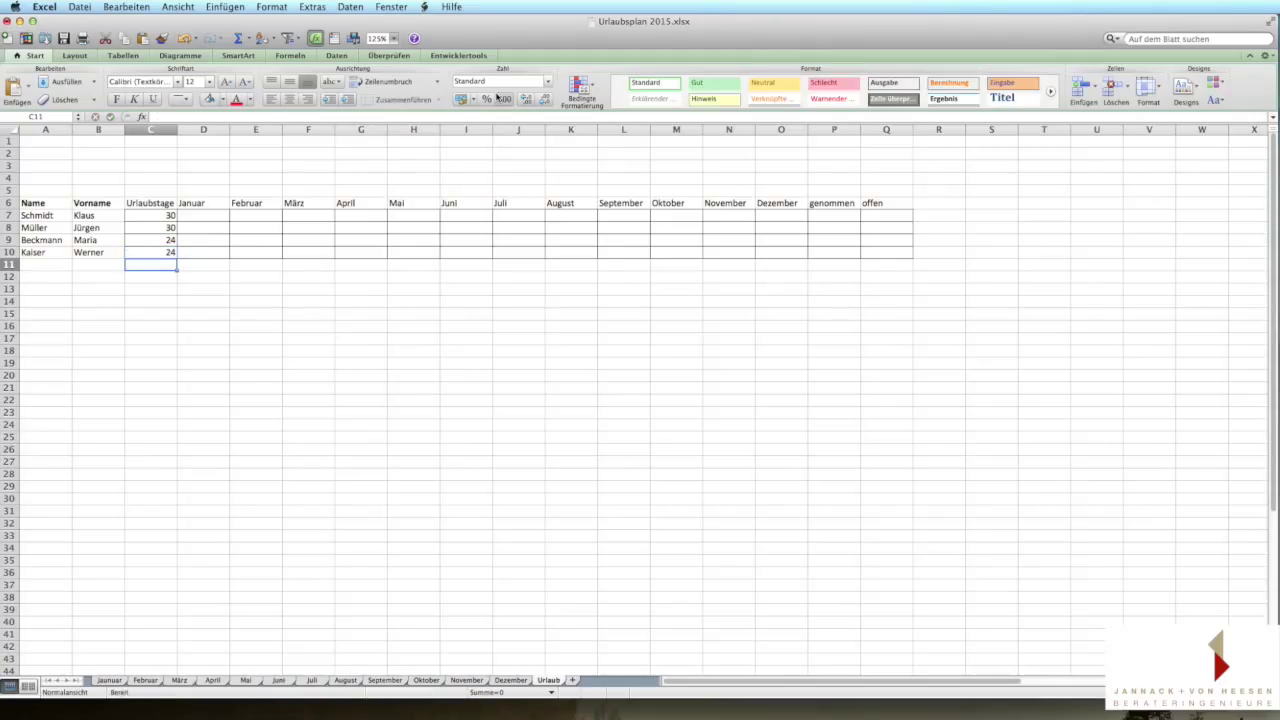
- Check the entitlement total, then begin a formula in Schmidt's Januar cell D7
{"action": "left_click", "coordinate": [256, 350]}
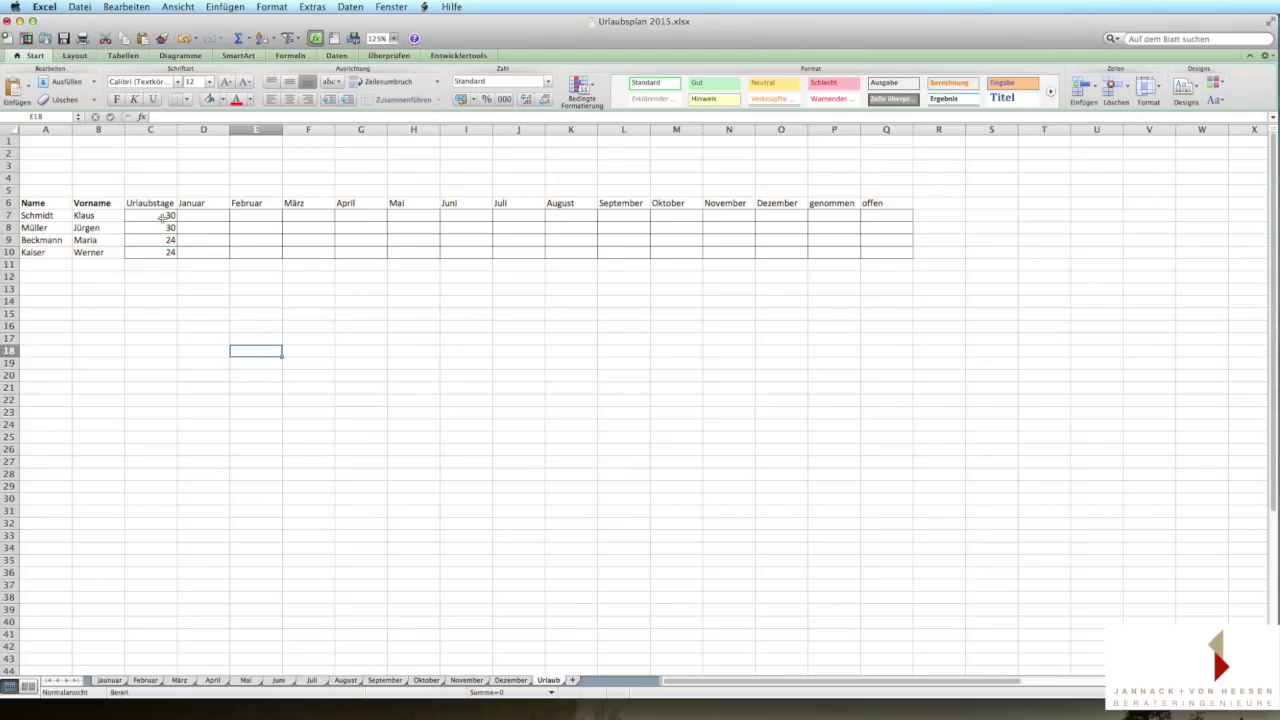
{"action": "left_click_drag", "start_coordinate": [160, 215], "coordinate": [162, 252]}
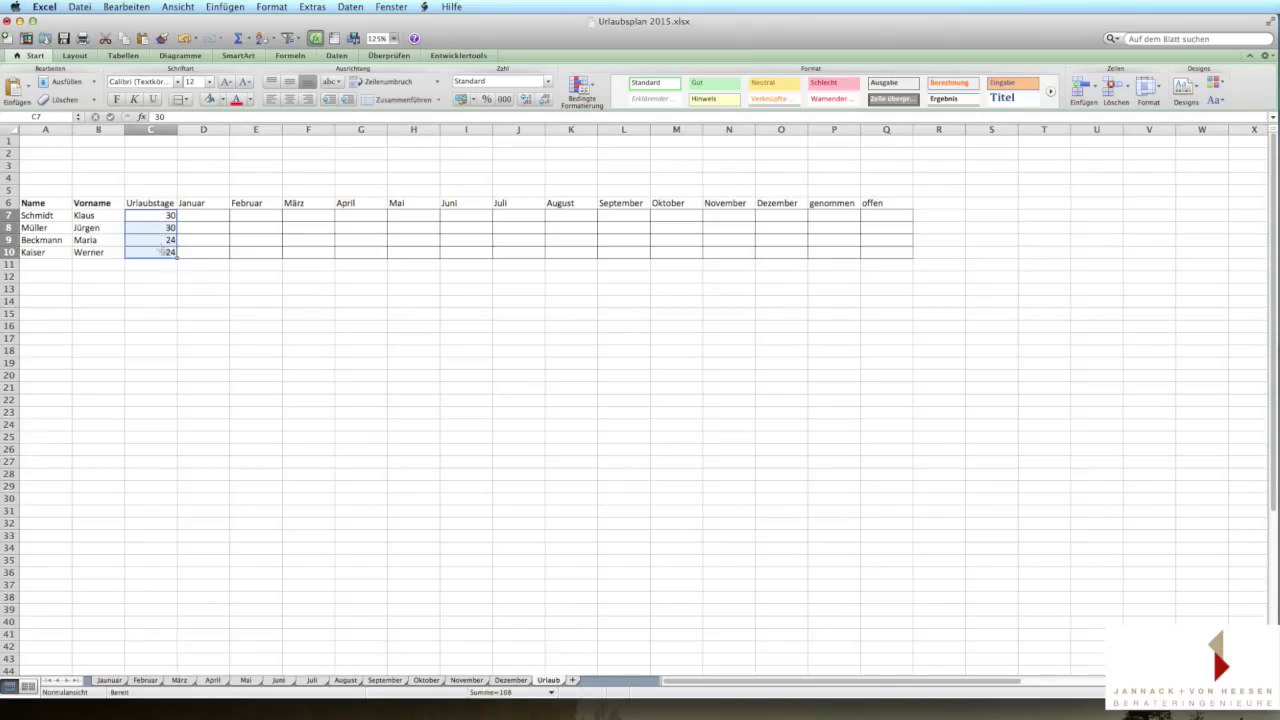
{"action": "left_click", "coordinate": [206, 289]}
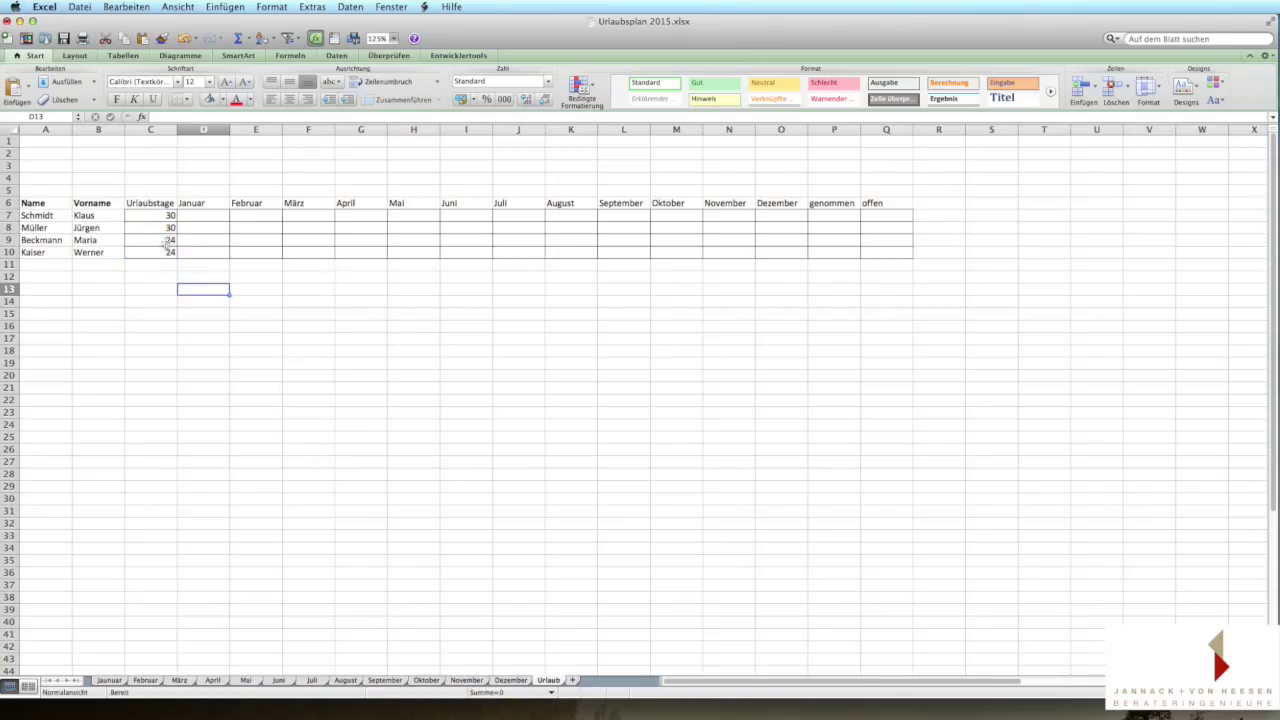
{"action": "left_click", "coordinate": [202, 216]}
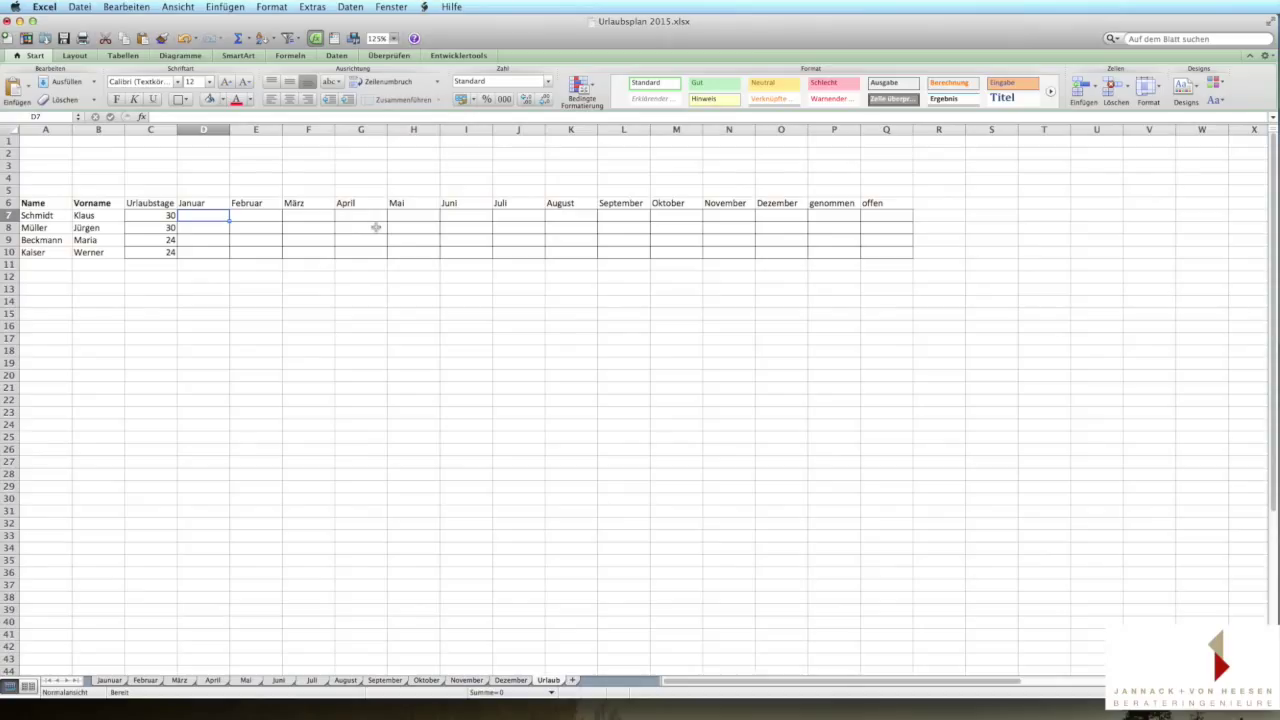
{"action": "type", "text": "="}
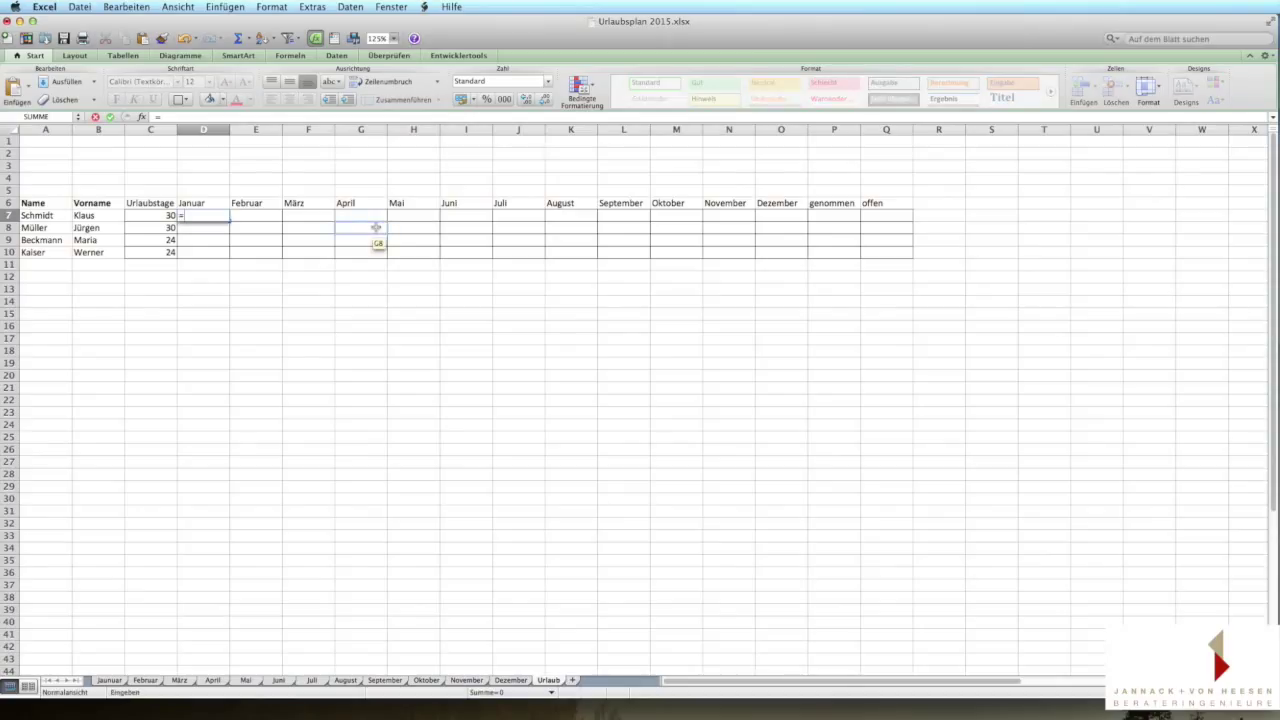
- Link D7 to the Januar sheet's AH5 total and fill down to D10, giving 4, 6, 7, 5
{"action": "left_click", "coordinate": [119, 683]}
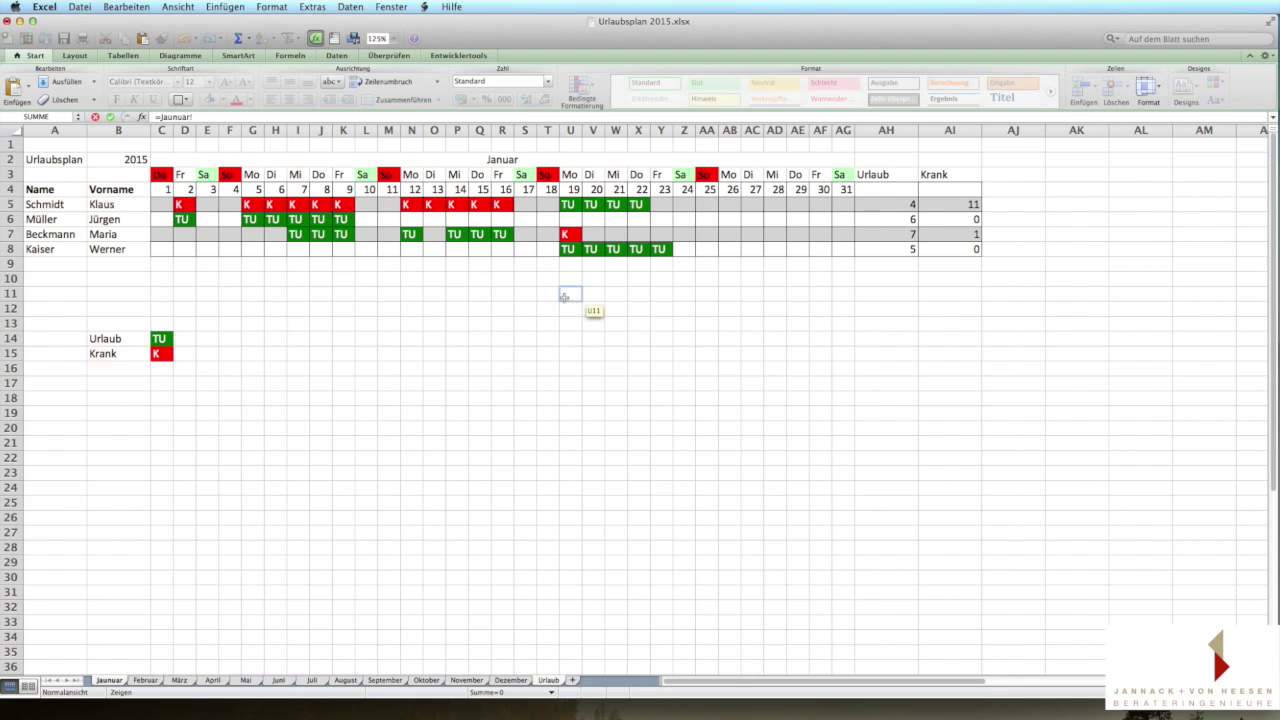
{"action": "left_click", "coordinate": [890, 205]}
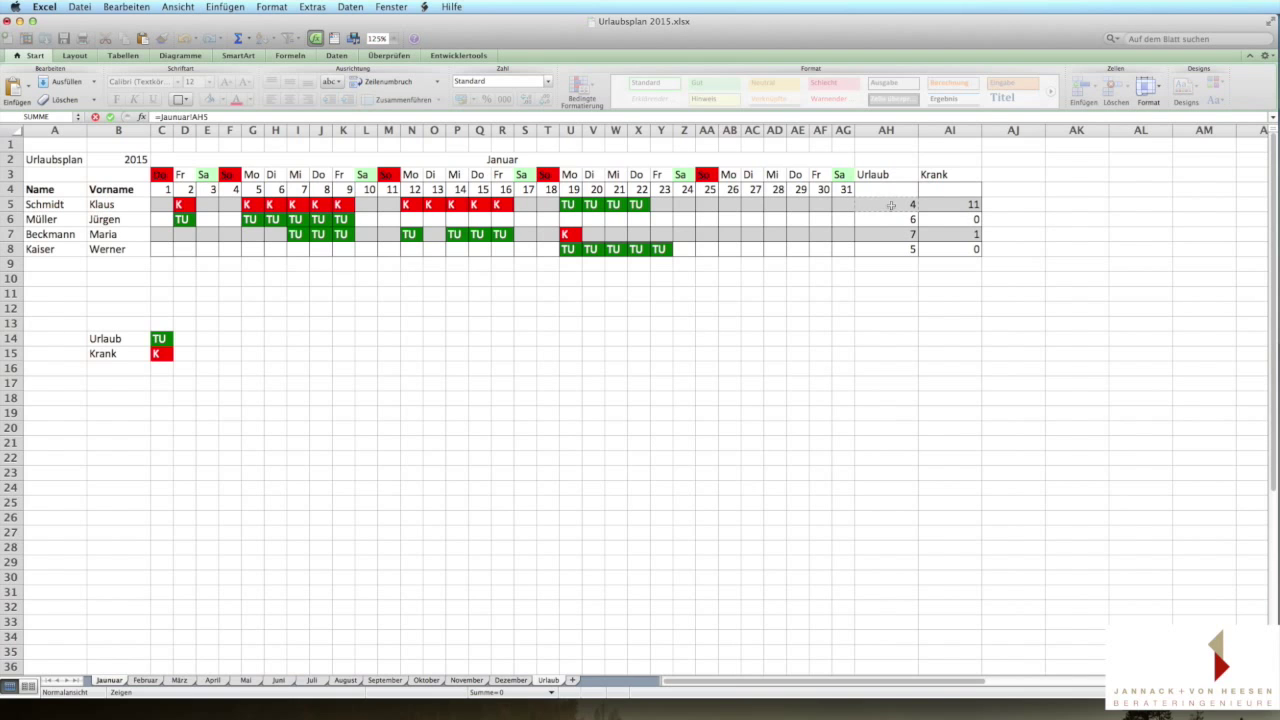
{"action": "key", "text": "Return"}
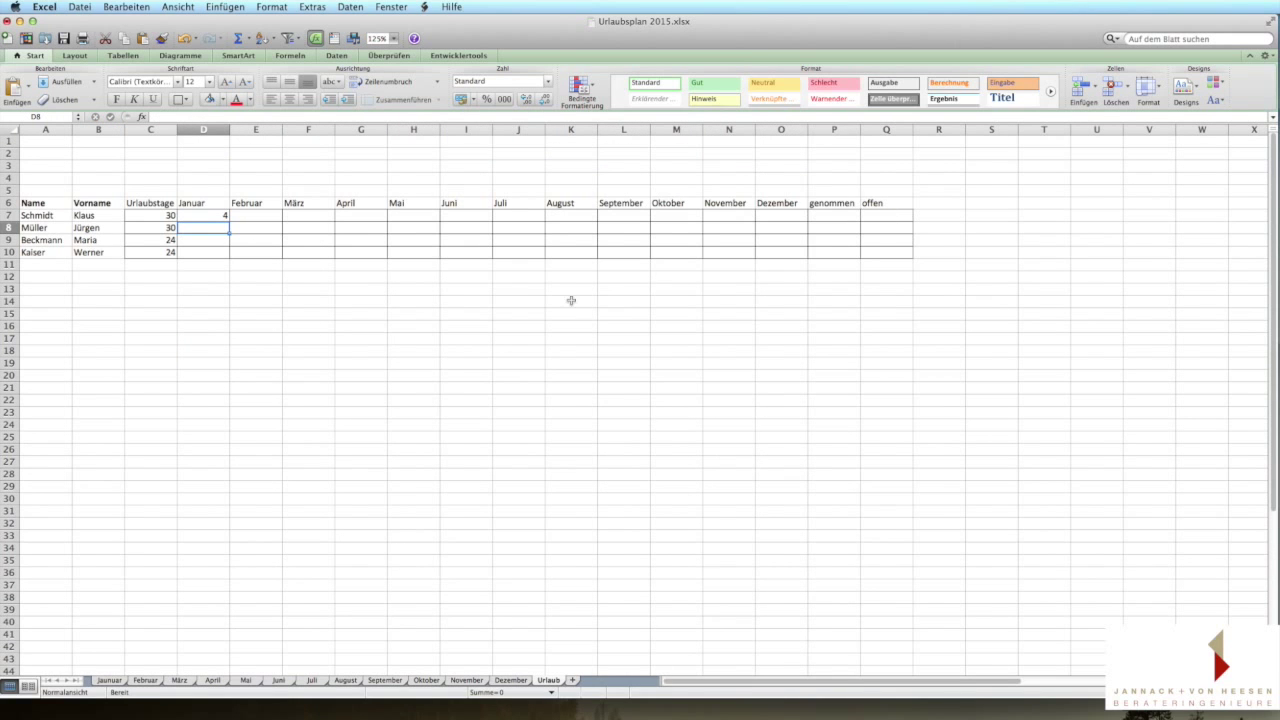
{"action": "left_click", "coordinate": [213, 215]}
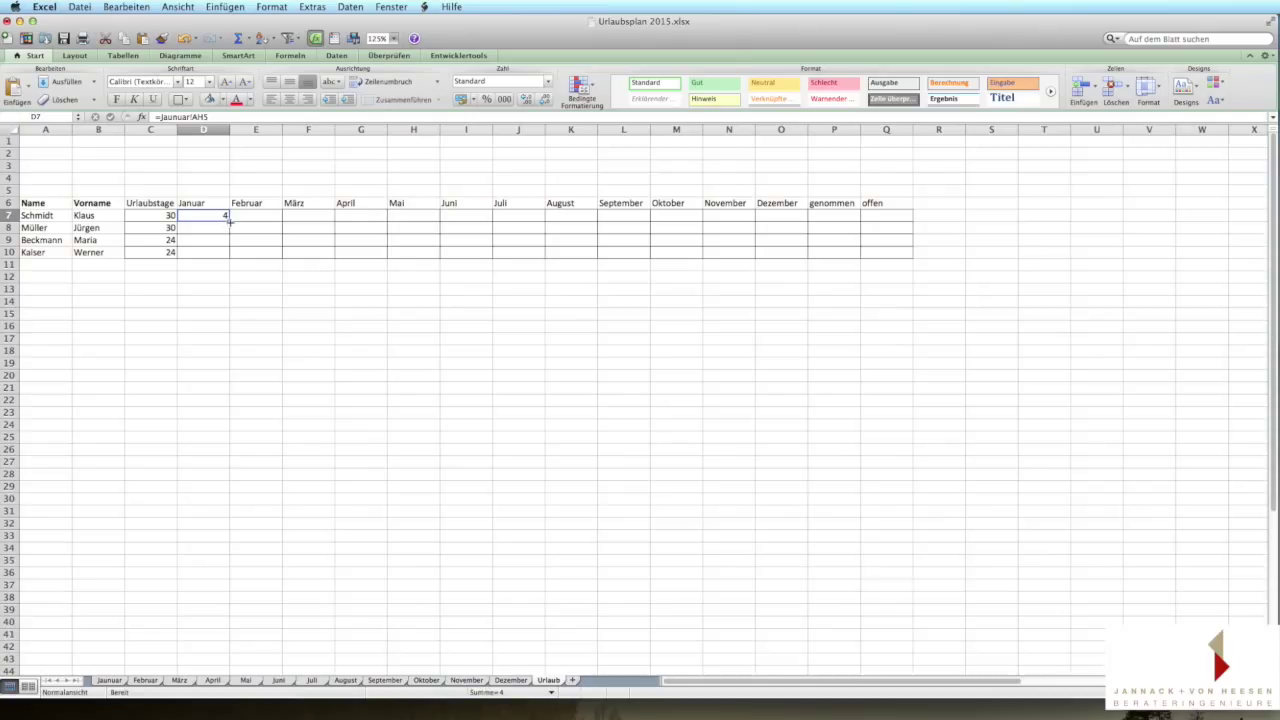
{"action": "left_click_drag", "start_coordinate": [229, 217], "coordinate": [231, 253]}
{"action": "left_click", "coordinate": [275, 299]}
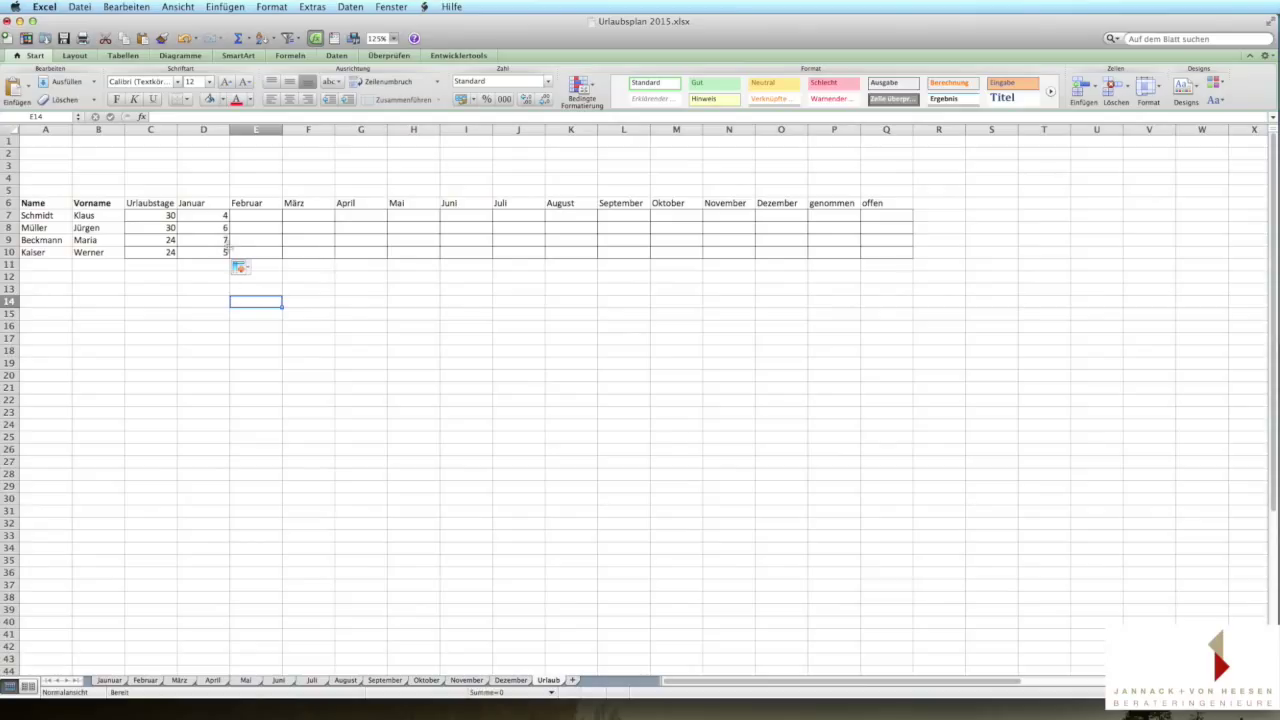
- Verify the totals on the Januar sheet, then return to Urlaub cell E7
{"action": "left_click", "coordinate": [112, 681]}
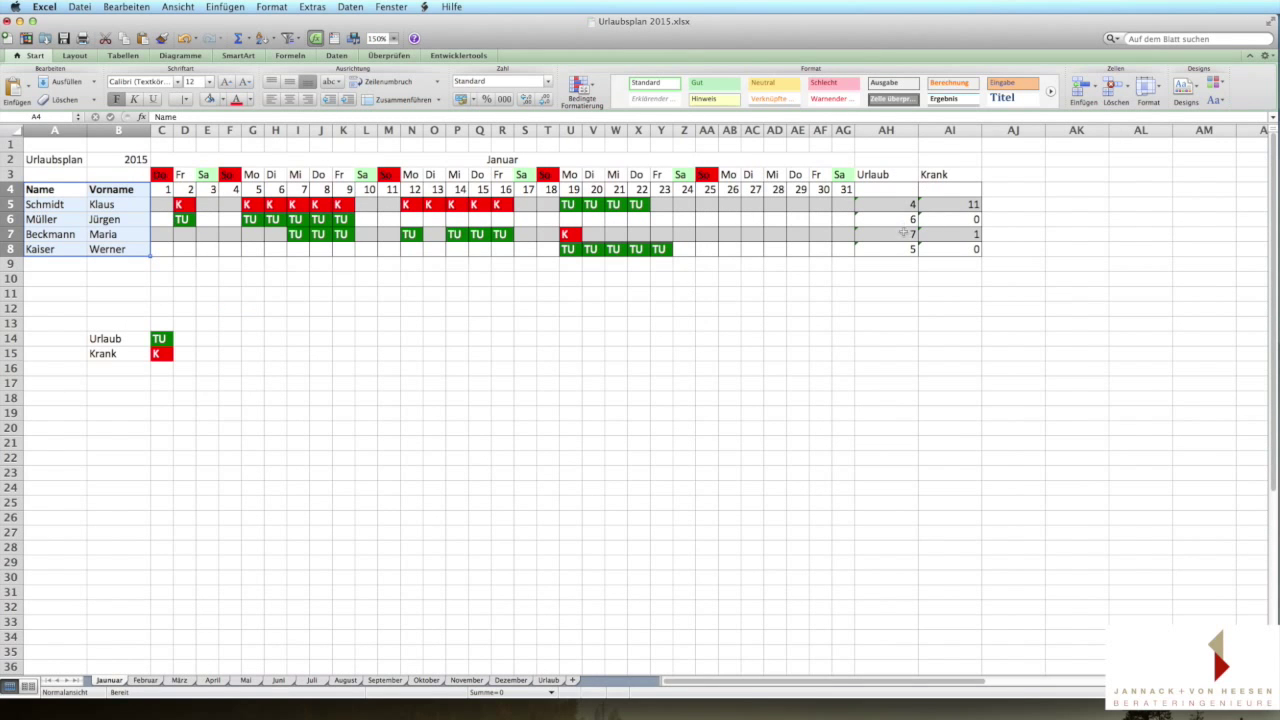
{"action": "left_click", "coordinate": [548, 680]}
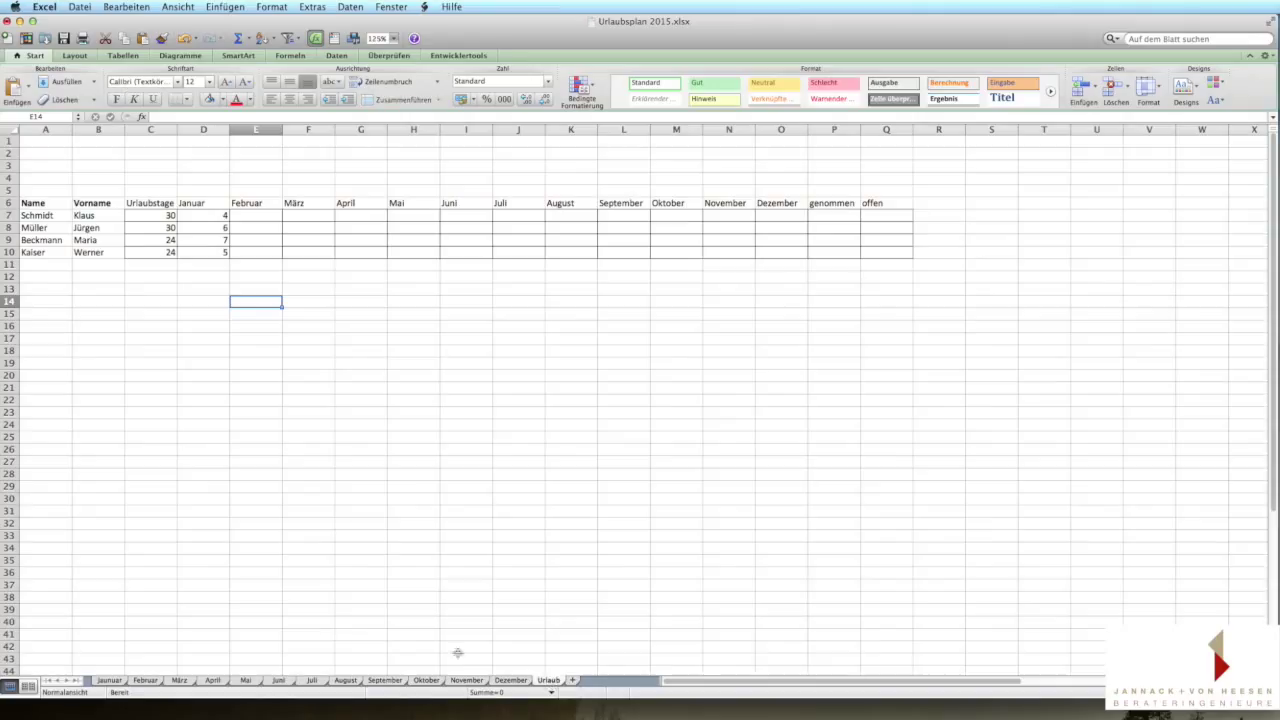
{"action": "left_click", "coordinate": [251, 215]}
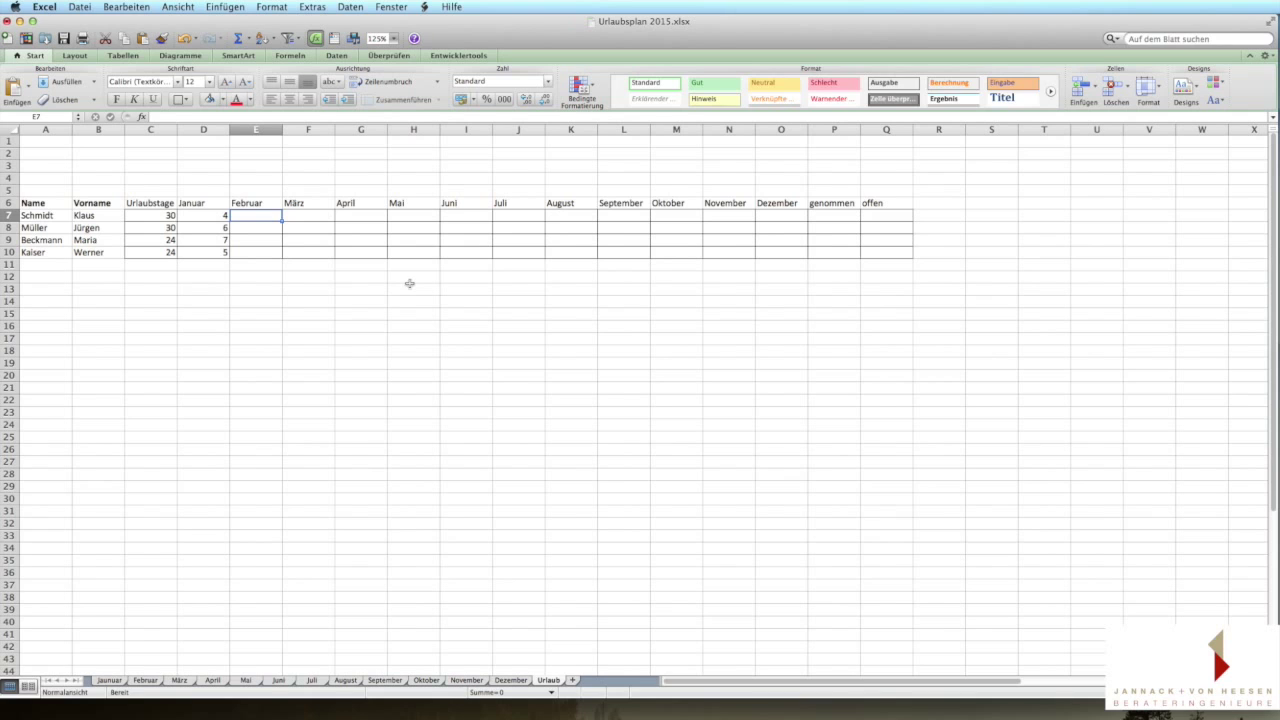
- Link E7 to Februar's AE5, fill down to E10 (0, 7, 4, 10), and save
{"action": "type", "text": "="}
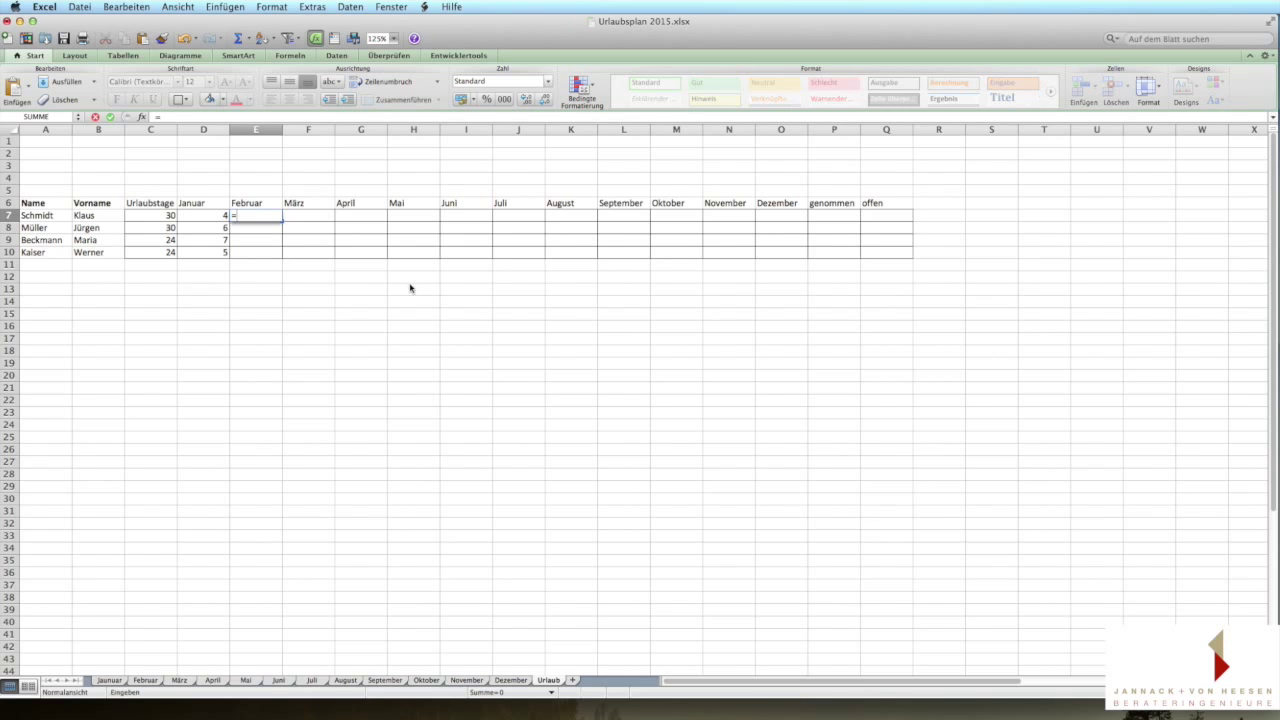
{"action": "left_click", "coordinate": [148, 680]}
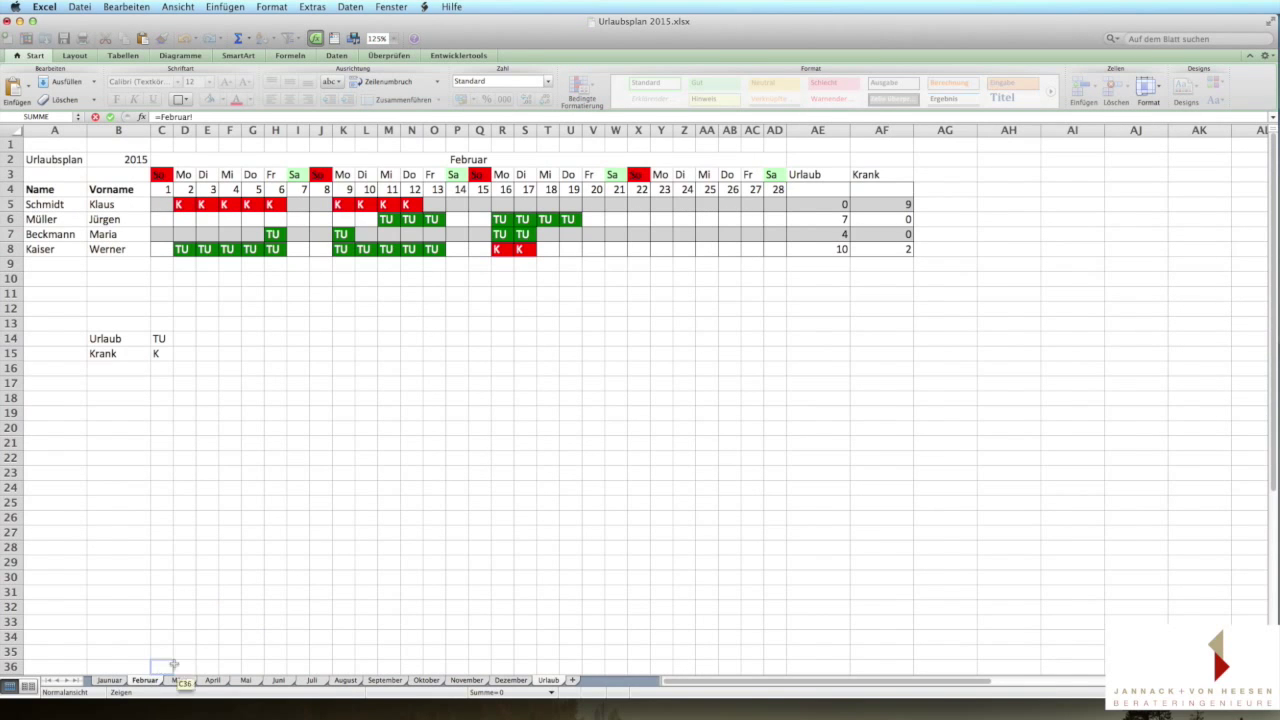
{"action": "left_click", "coordinate": [836, 205]}
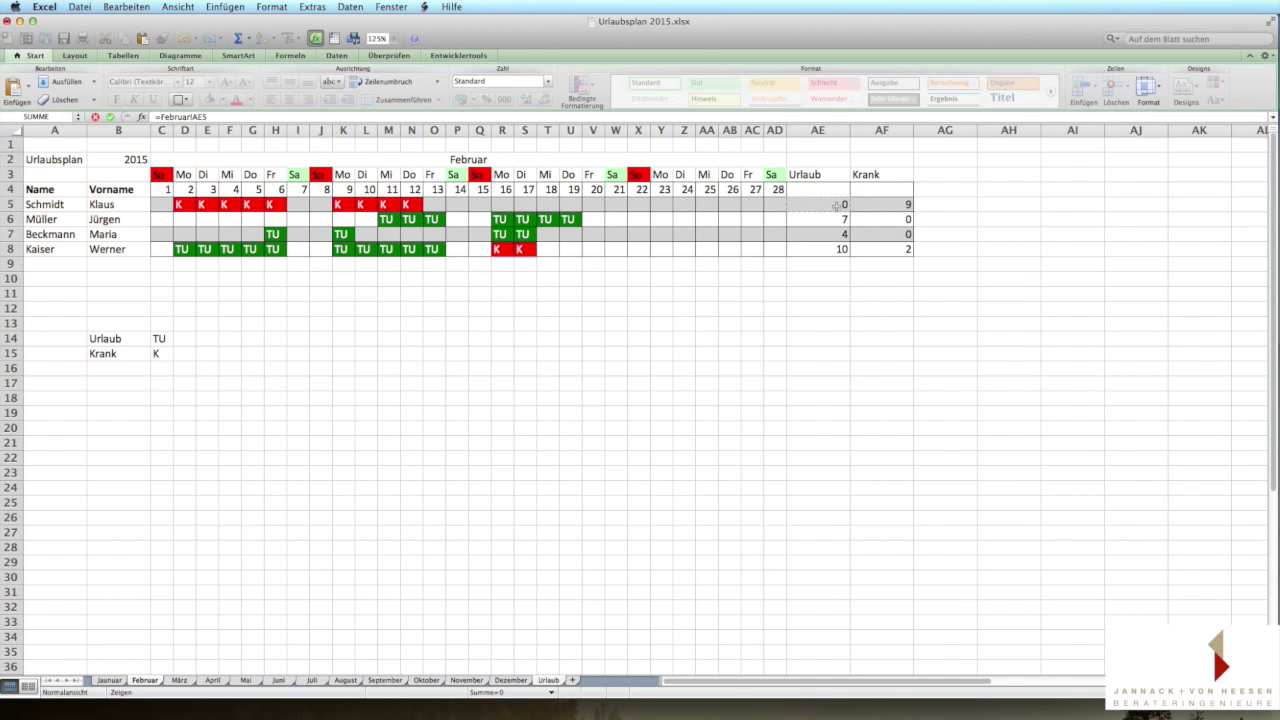
{"action": "key", "text": "Return"}
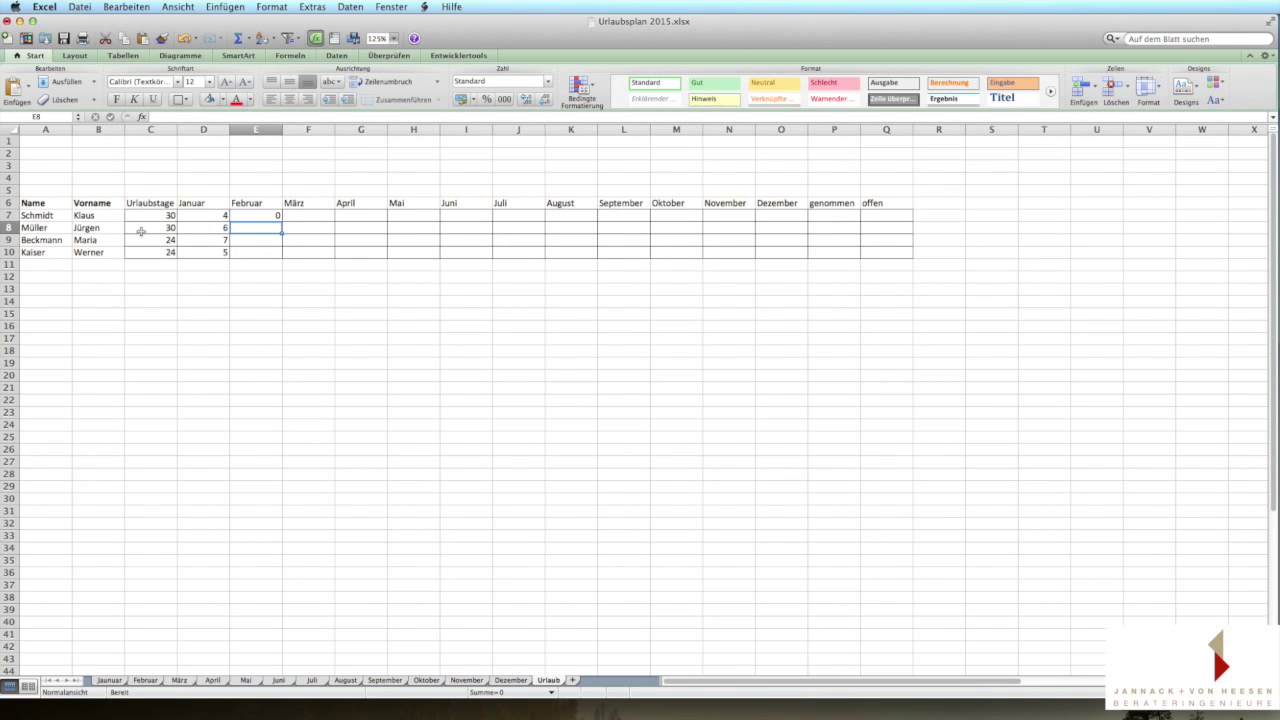
{"action": "left_click", "coordinate": [261, 216]}
{"action": "left_click_drag", "start_coordinate": [281, 218], "coordinate": [283, 256]}
{"action": "left_click", "coordinate": [296, 298]}
{"action": "left_click", "coordinate": [64, 40]}
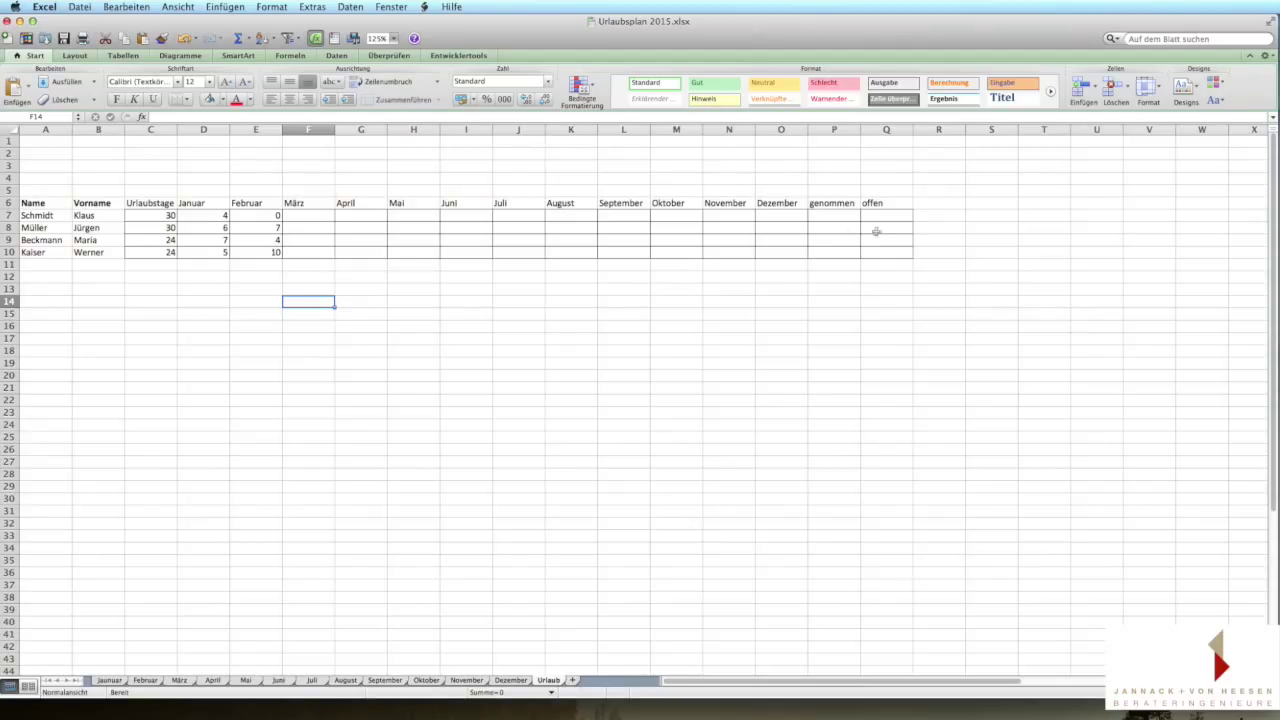
{"action": "left_click", "coordinate": [834, 216]}
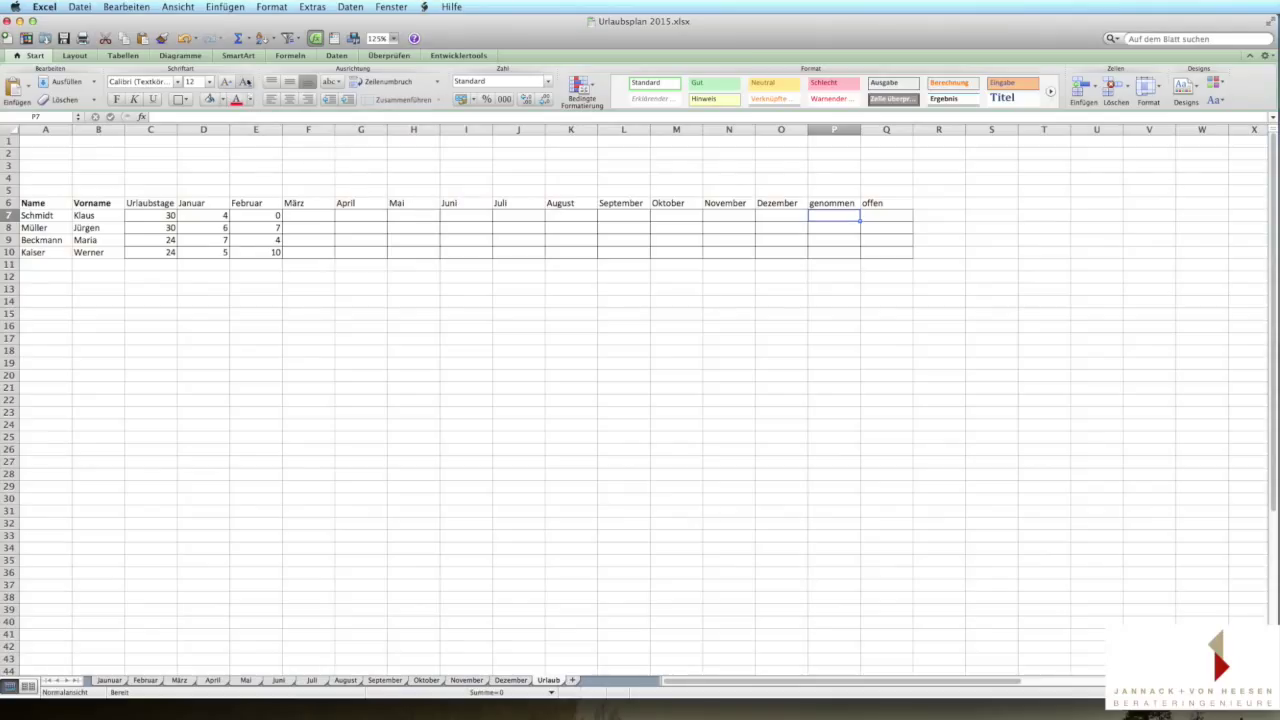
- Build the AutoSum formula =SUMME(D7:O7) in P7
{"action": "left_click", "coordinate": [238, 38]}
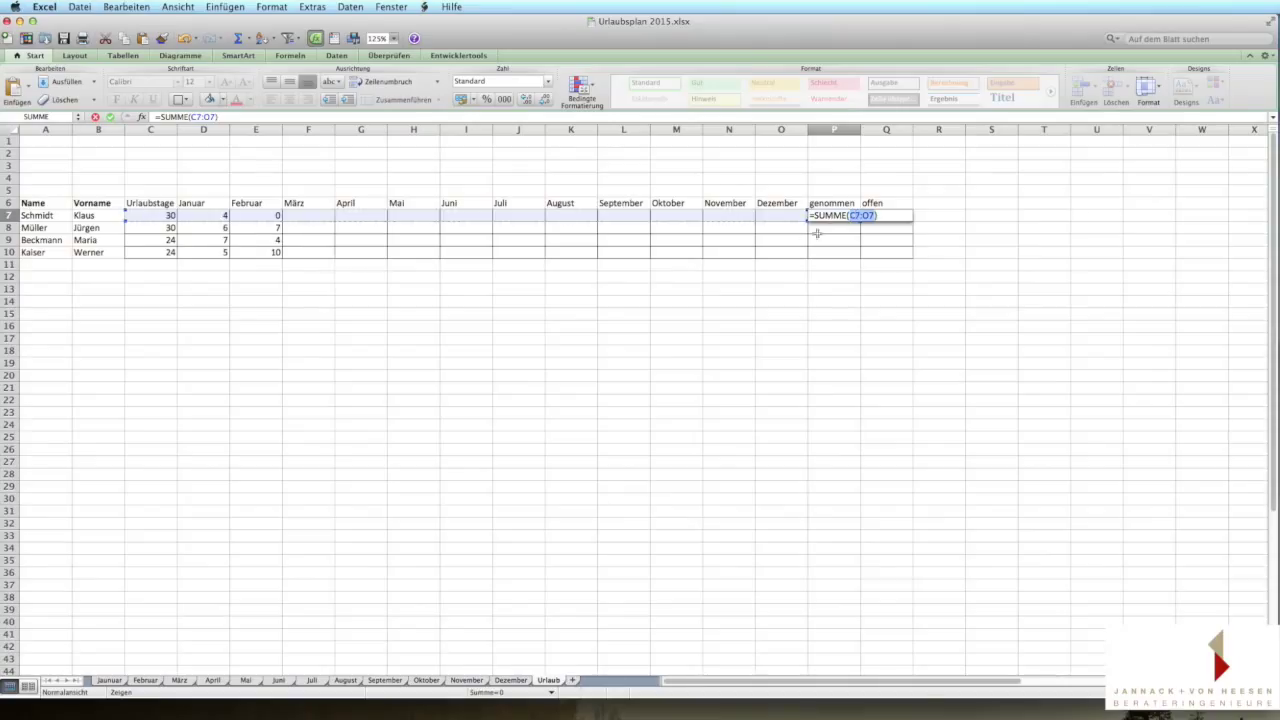
{"action": "left_click", "coordinate": [210, 215]}
{"action": "type", "text": "+"}
{"action": "left_click_drag", "start_coordinate": [210, 215], "coordinate": [765, 219]}
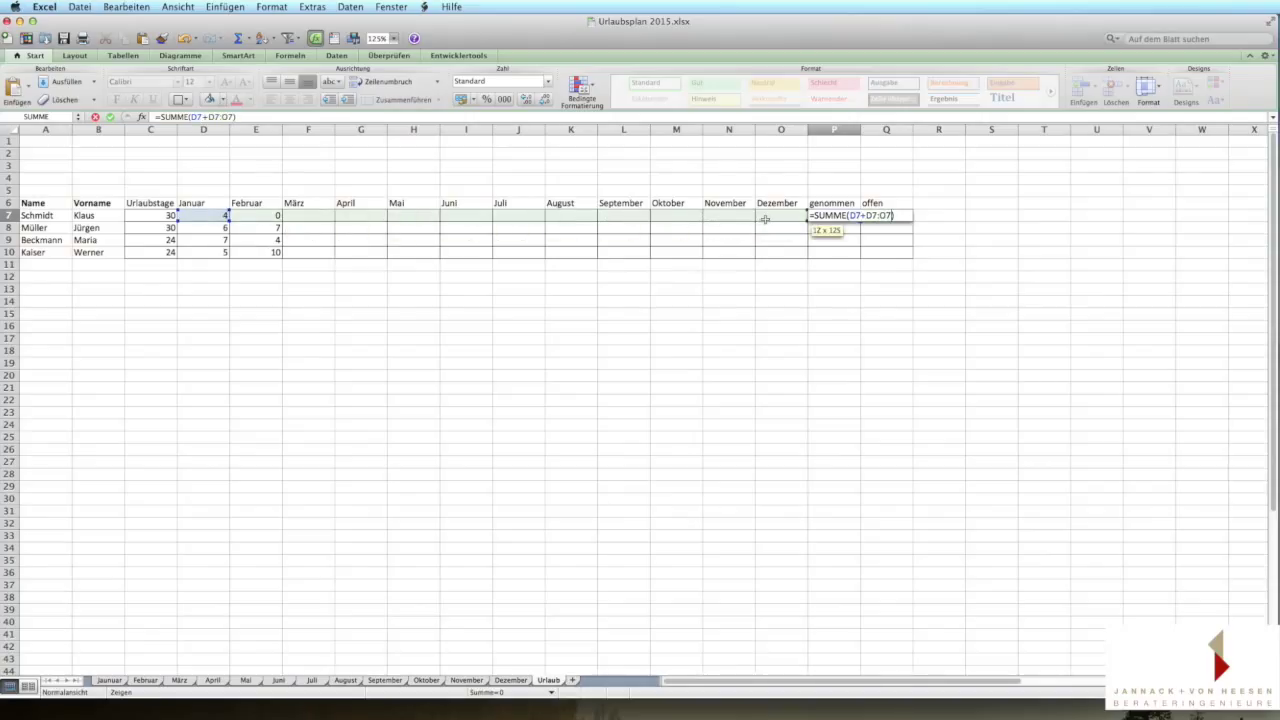
{"action": "left_click_drag", "start_coordinate": [765, 219], "coordinate": [765, 219]}
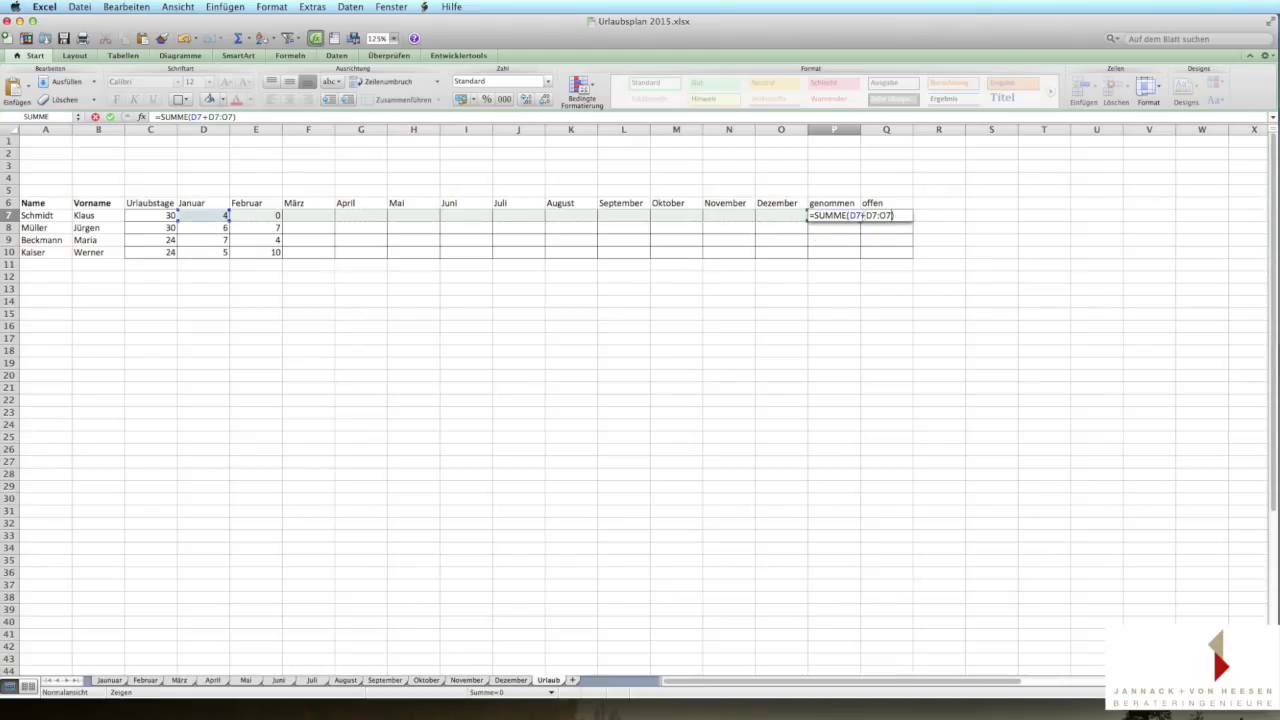
{"action": "left_click", "coordinate": [205, 117]}
{"action": "key", "text": "BackSpace"}
{"action": "key", "text": "BackSpace"}
{"action": "key", "text": "BackSpace"}
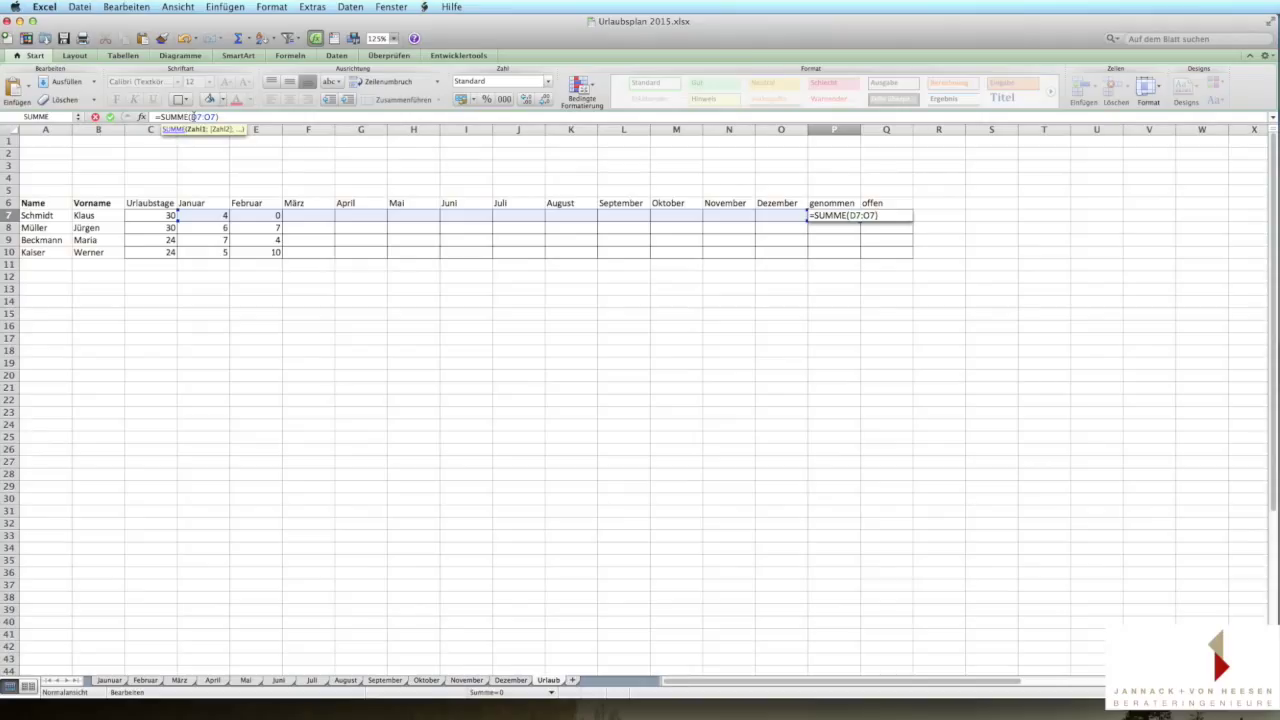
{"action": "key", "text": "Return"}
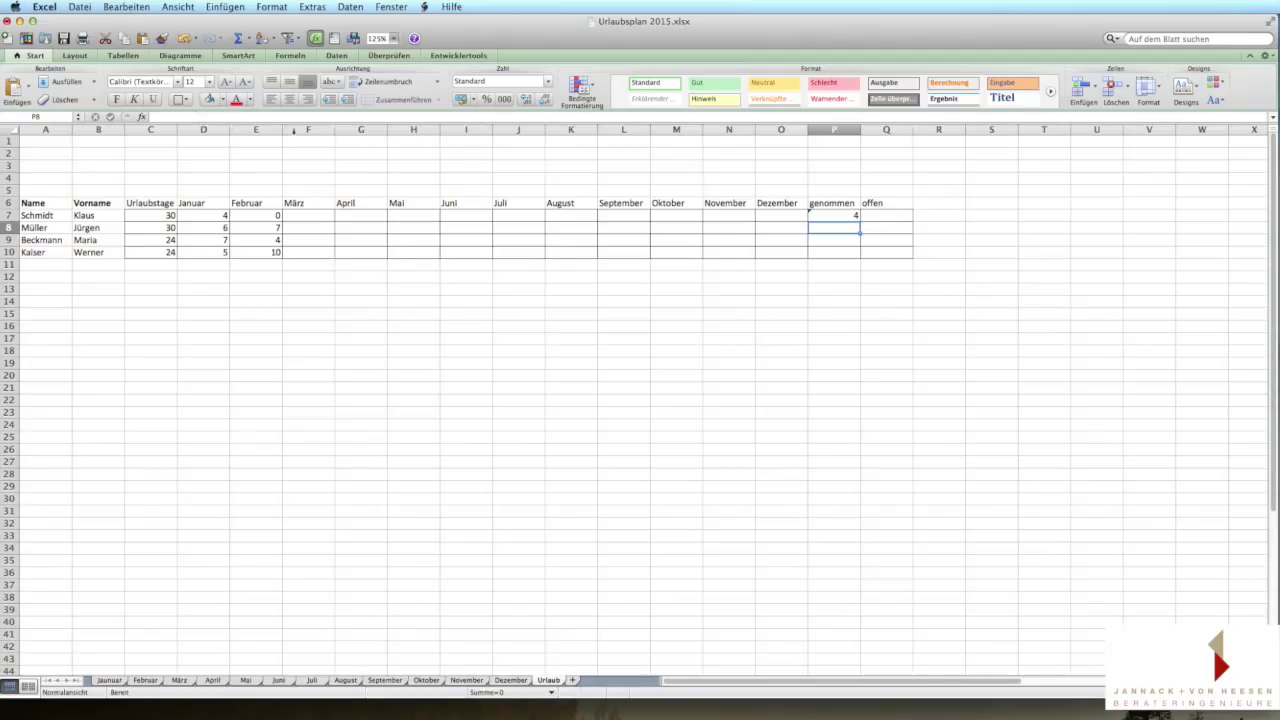
- Copy the sum formula down to P10, giving 4, 13, 11 and 15
{"action": "left_click", "coordinate": [830, 217]}
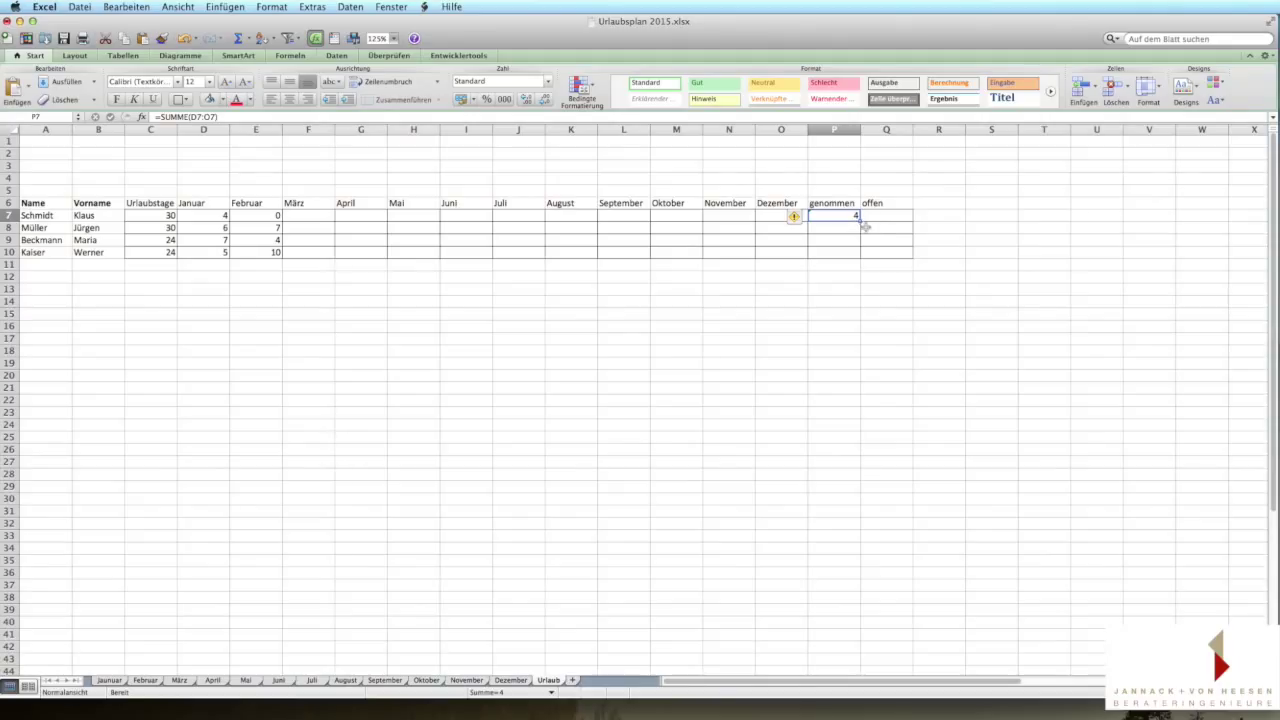
{"action": "left_click_drag", "start_coordinate": [860, 220], "coordinate": [860, 258]}
{"action": "left_click", "coordinate": [848, 253]}
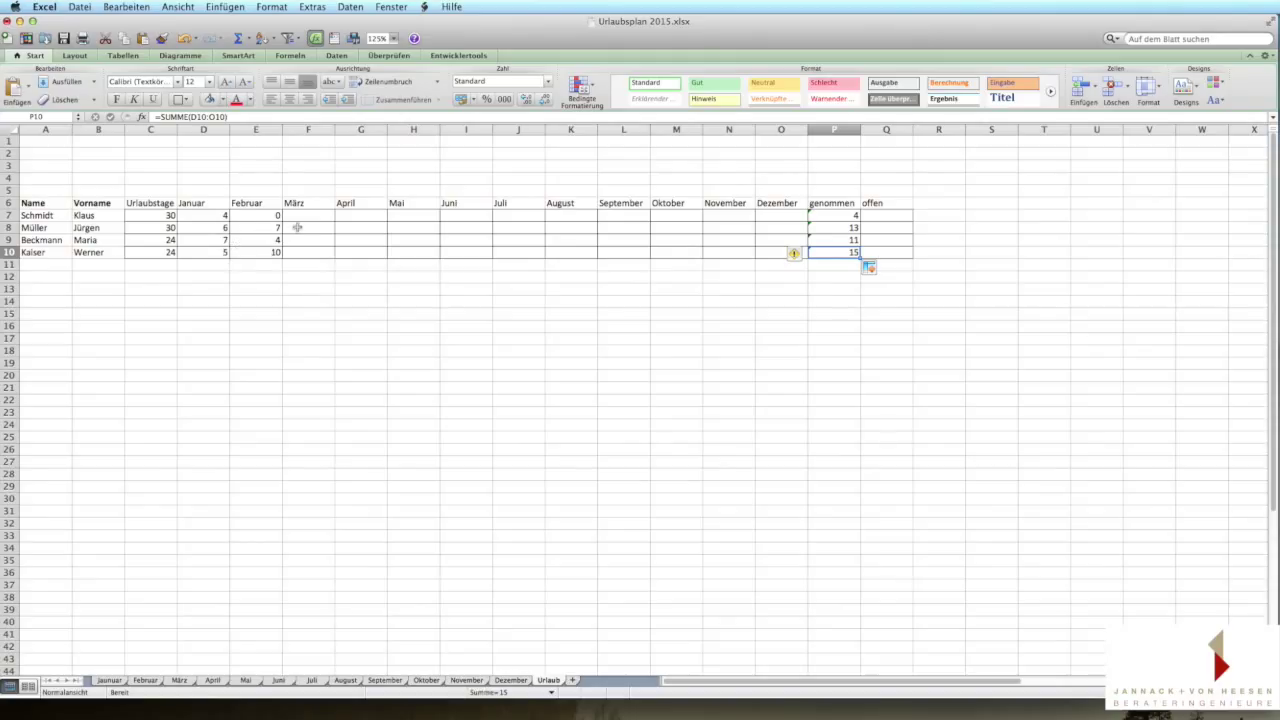
{"action": "left_click", "coordinate": [433, 323]}
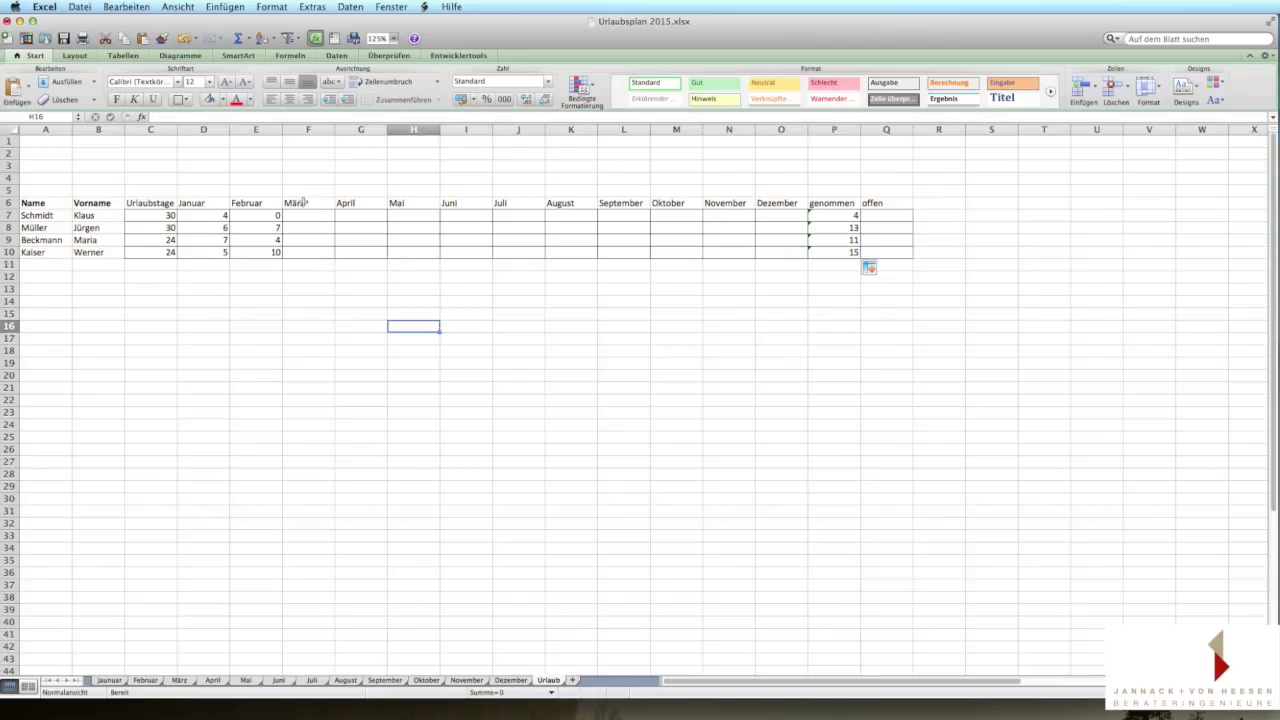
- Save, then enter the remaining-days formula =C7-P7 in Q7
{"action": "left_click", "coordinate": [63, 39]}
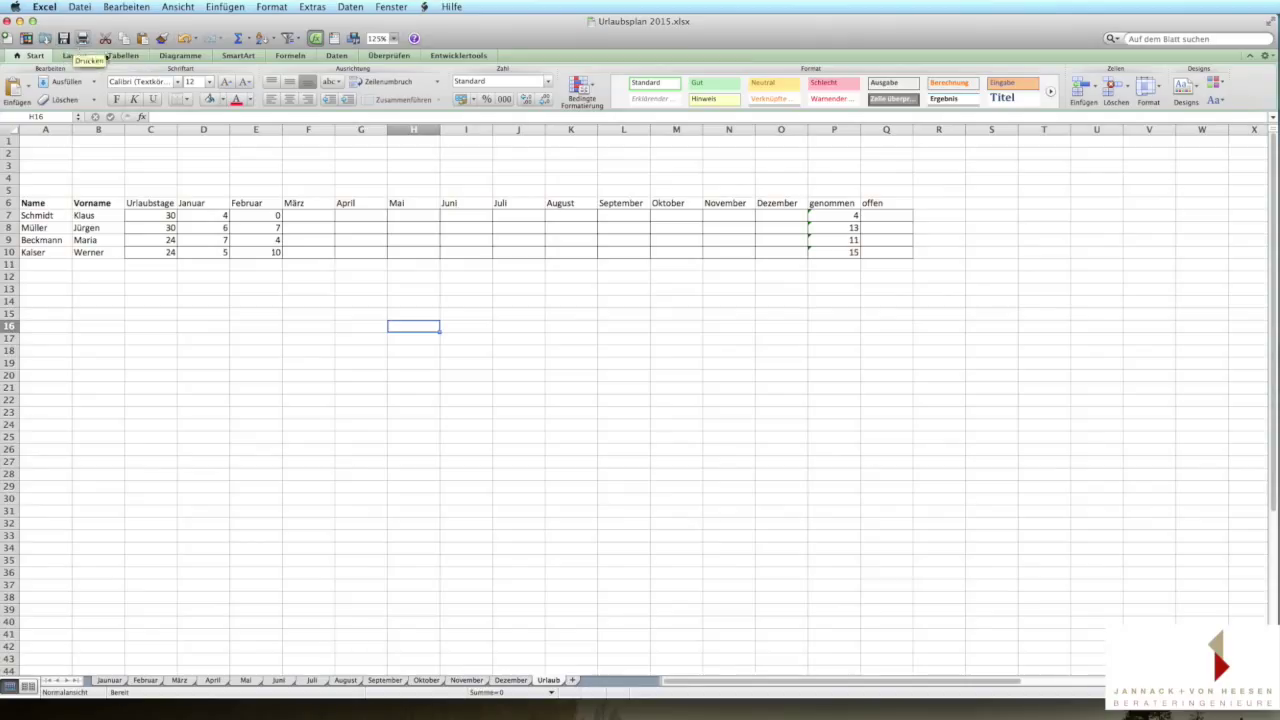
{"action": "left_click", "coordinate": [883, 217]}
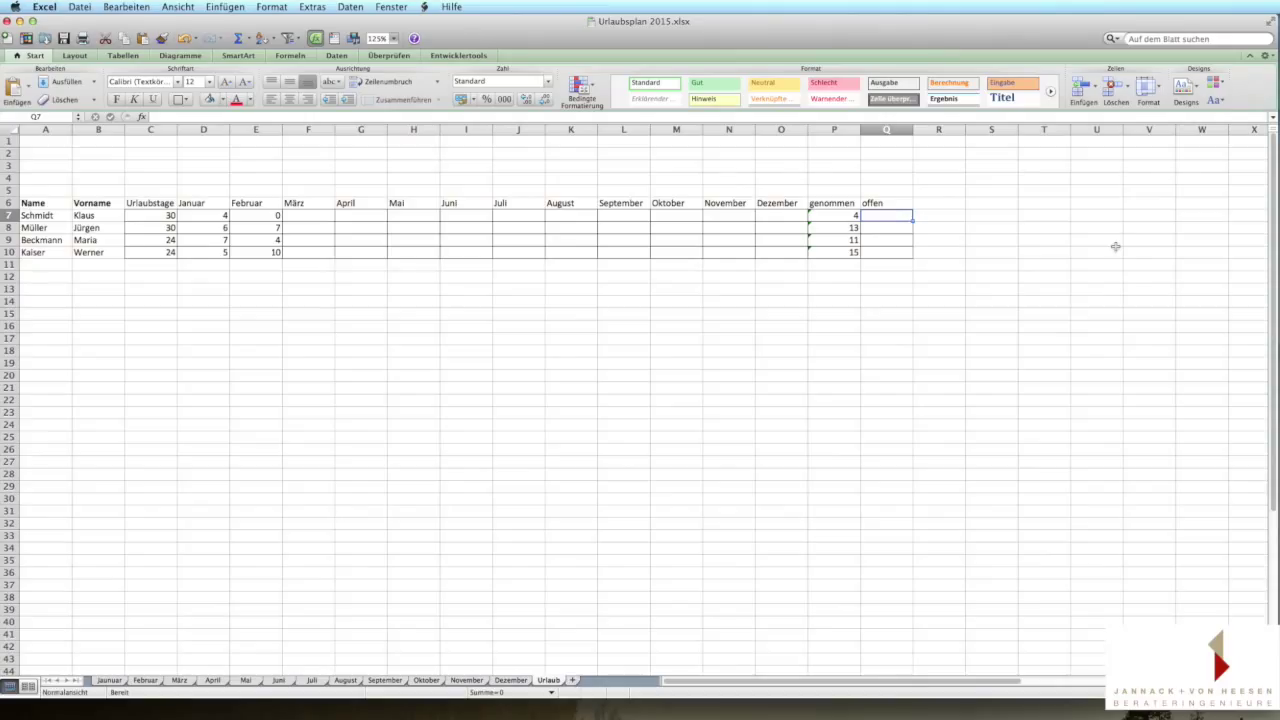
{"action": "type", "text": "="}
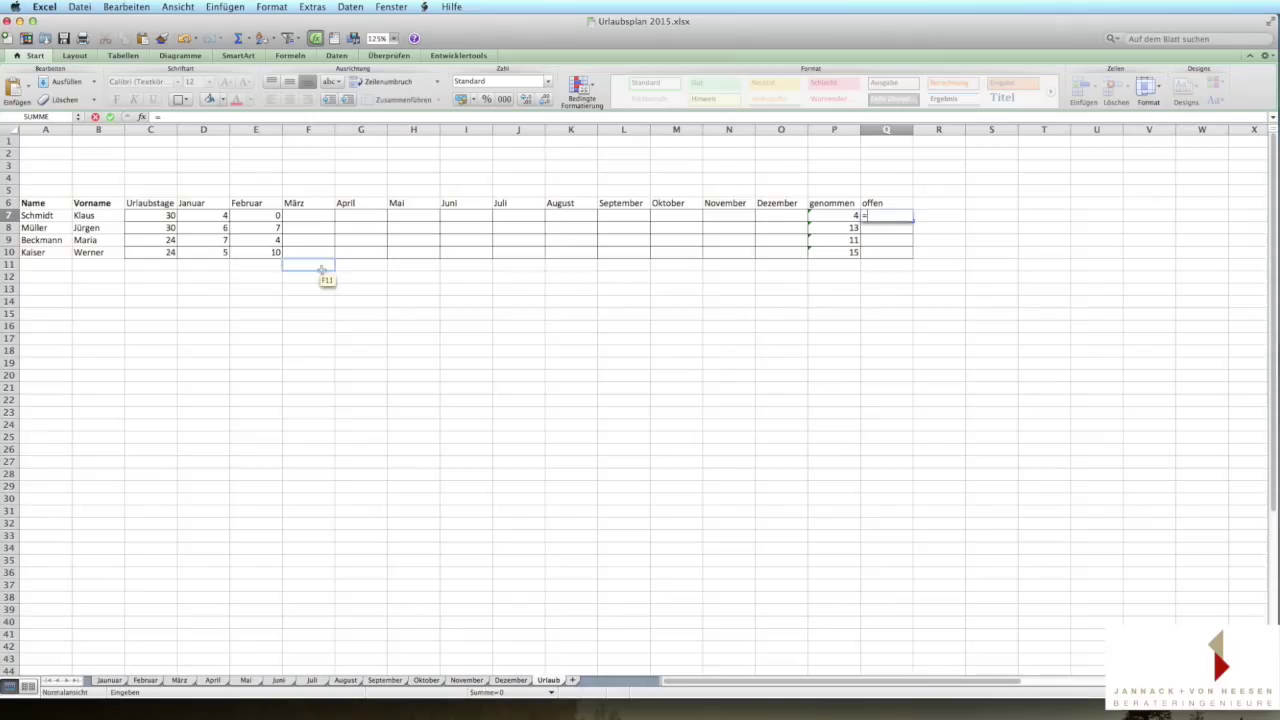
{"action": "left_click", "coordinate": [162, 219]}
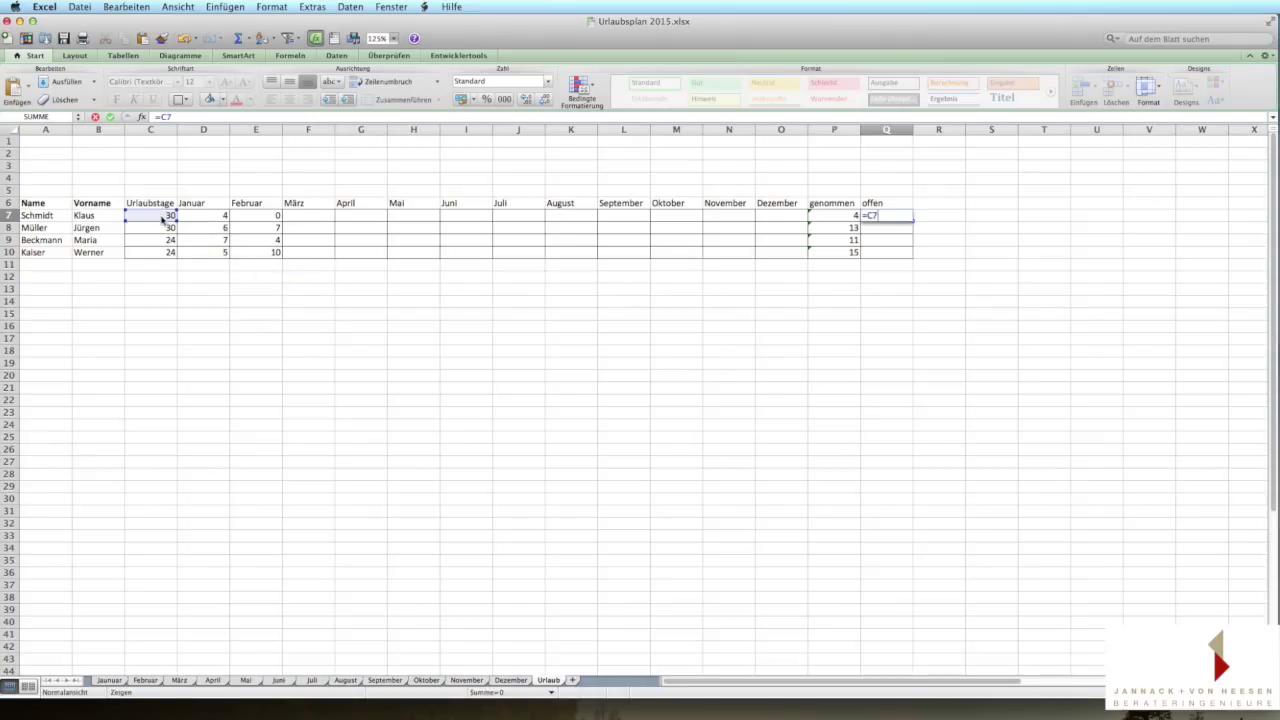
{"action": "type", "text": "-"}
{"action": "left_click", "coordinate": [843, 216]}
{"action": "key", "text": "Return"}
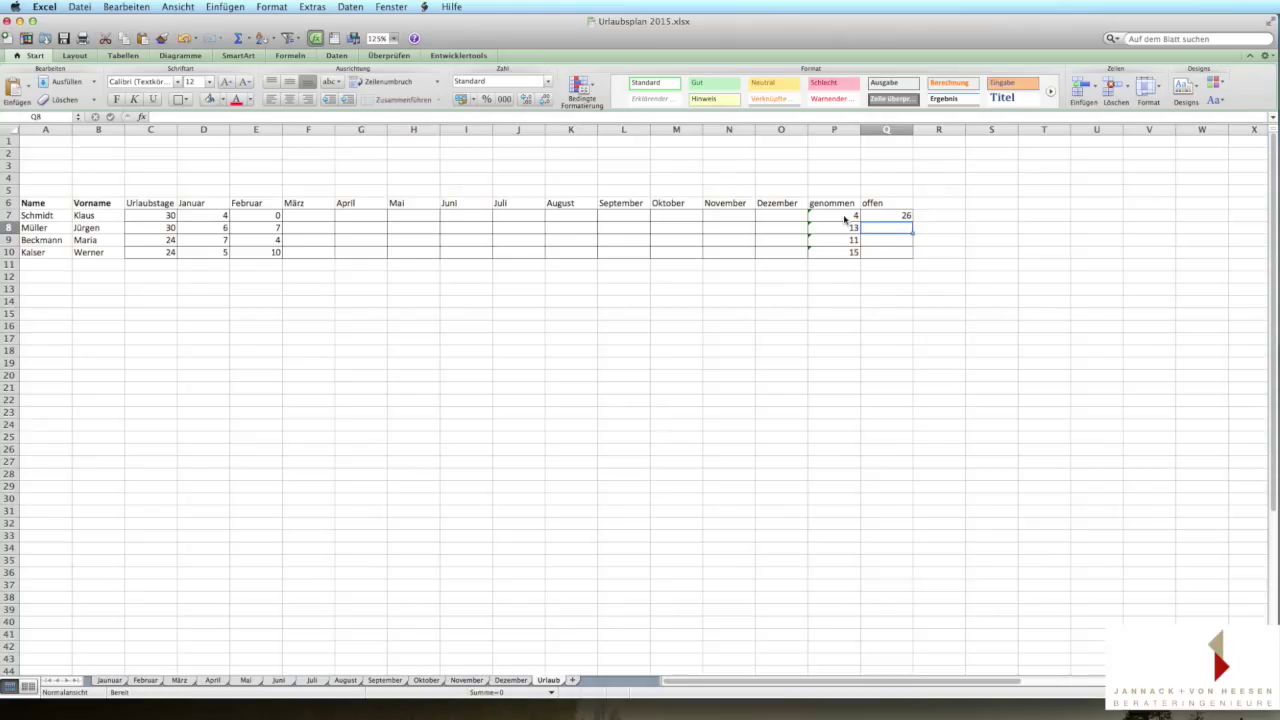
- Fill the formula down to Q10 (26, 17, 13, 9) and save the workbook
{"action": "left_click", "coordinate": [907, 215]}
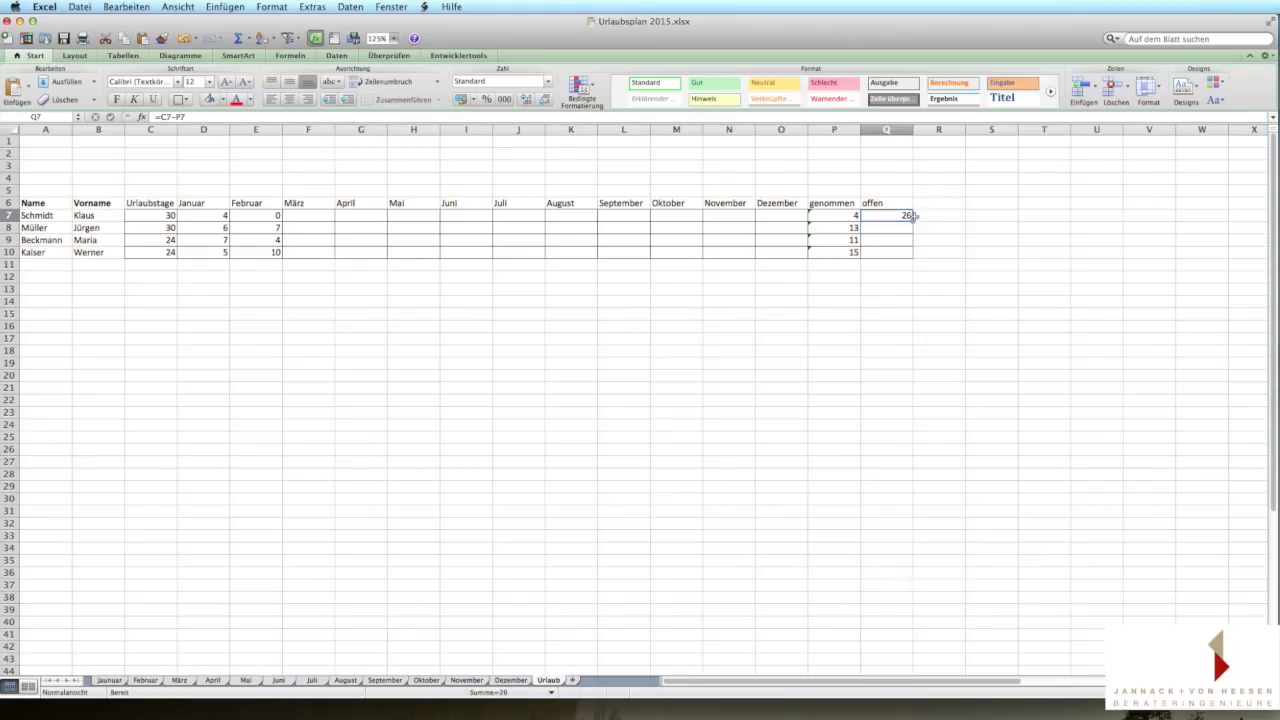
{"action": "left_click_drag", "start_coordinate": [912, 220], "coordinate": [913, 254]}
{"action": "left_click", "coordinate": [886, 289]}
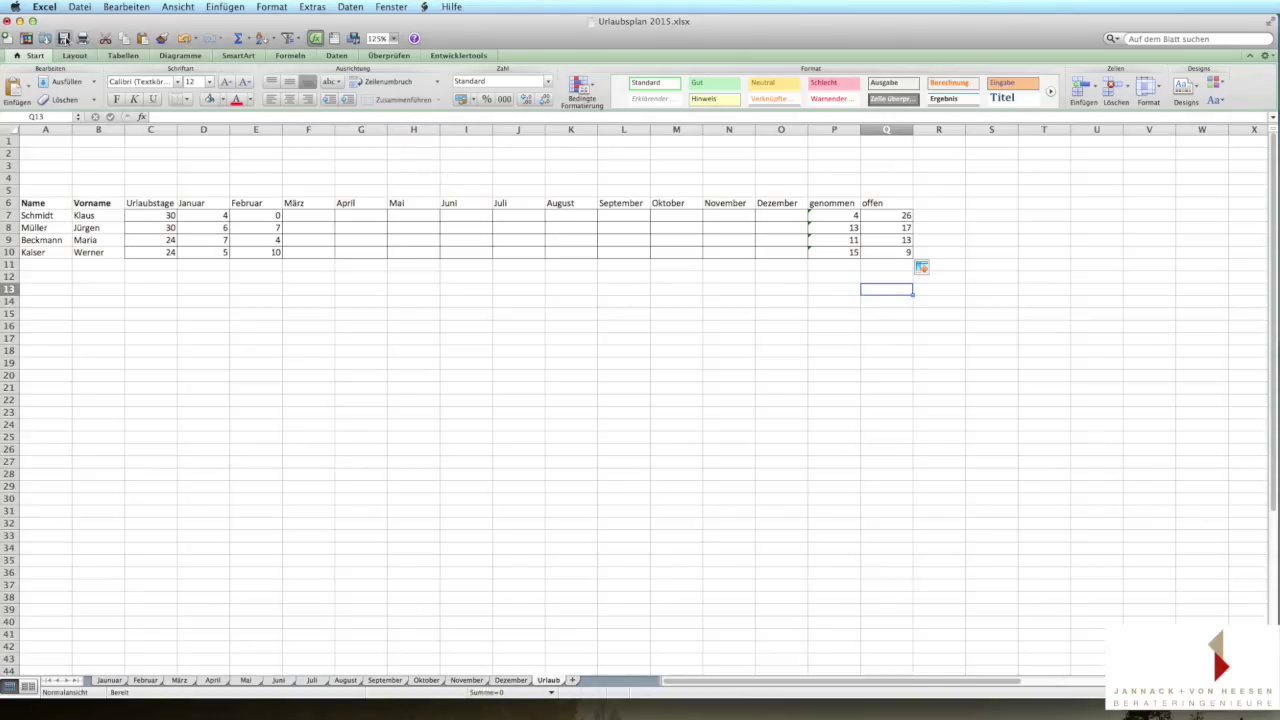
{"action": "left_click", "coordinate": [64, 40]}
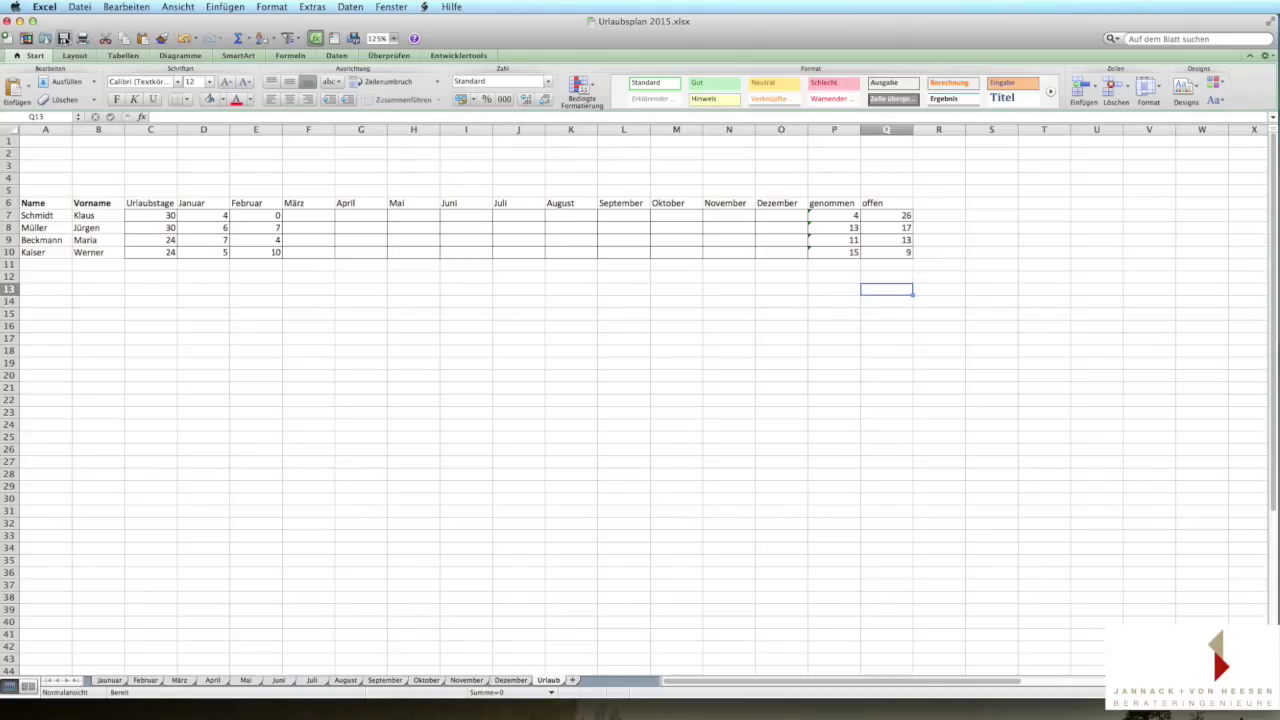
- Click an empty cell to deselect the finished vacation summary table
{"action": "left_click", "coordinate": [366, 350]}
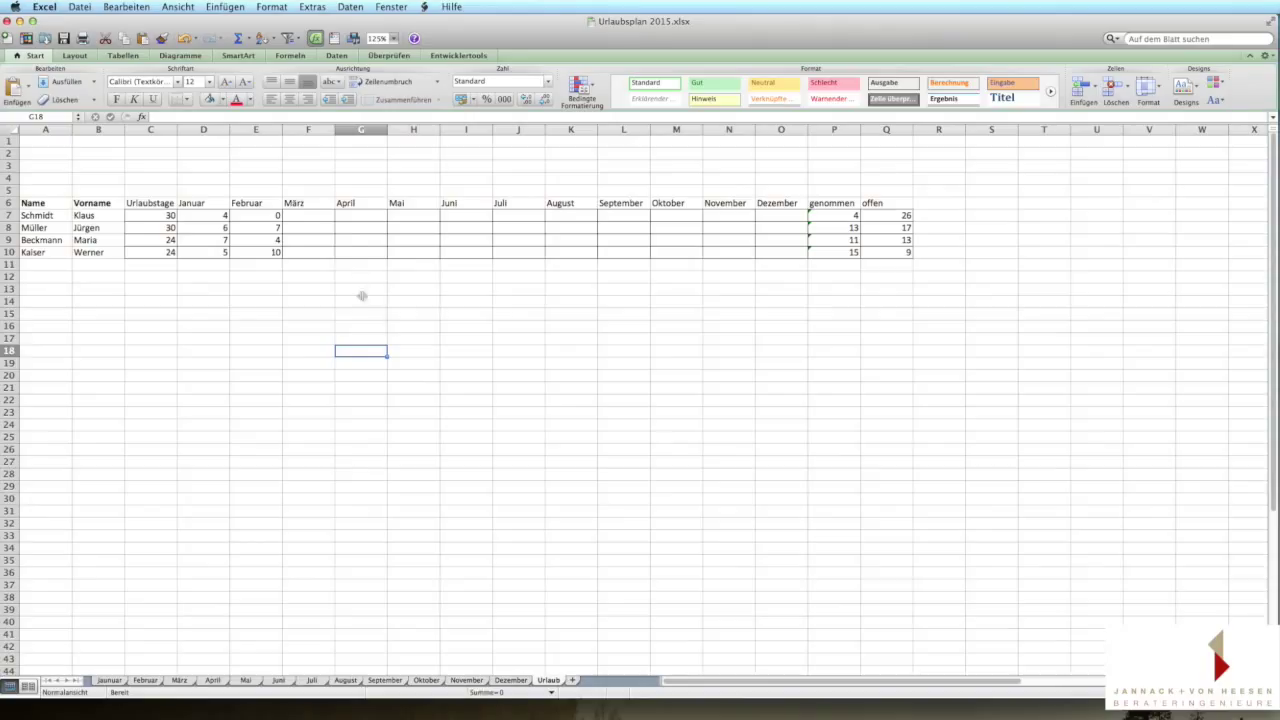